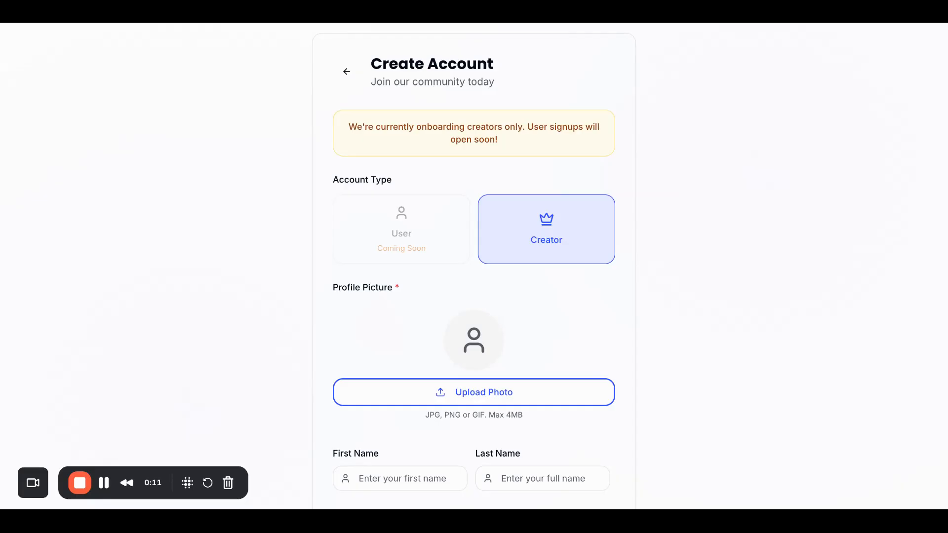
Look through the fields of the creator account sign-up form
scroll(531, 347, down, 3)
scroll(532, 346, down, 3)
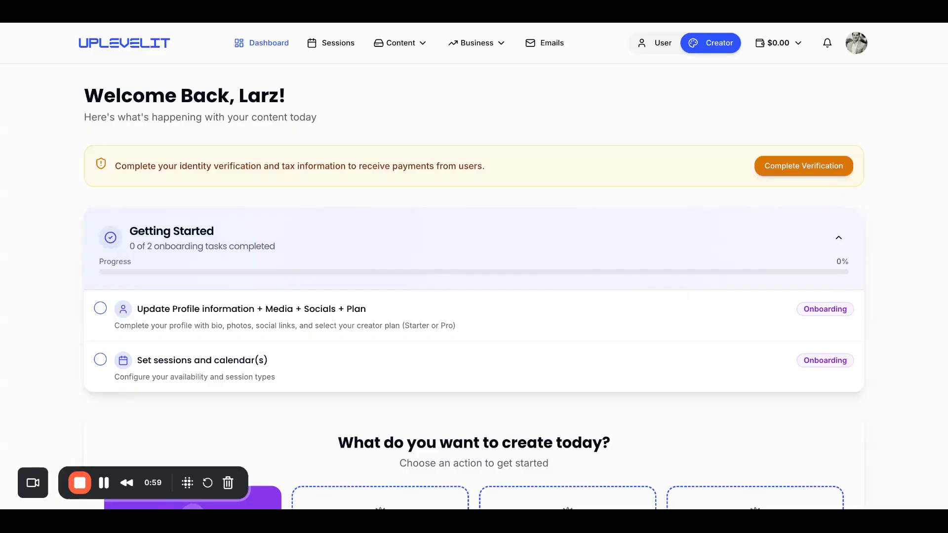
Open the subscription plans from the dashboard's content upgrade offer and compare the Starter, Pro Package and Premium plans
scroll(350, 417, down, 3)
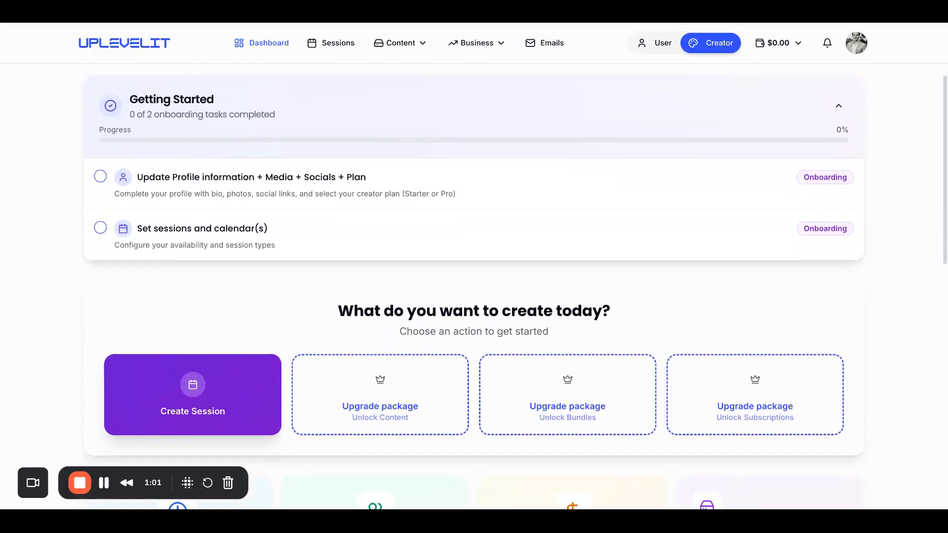
click(364, 417)
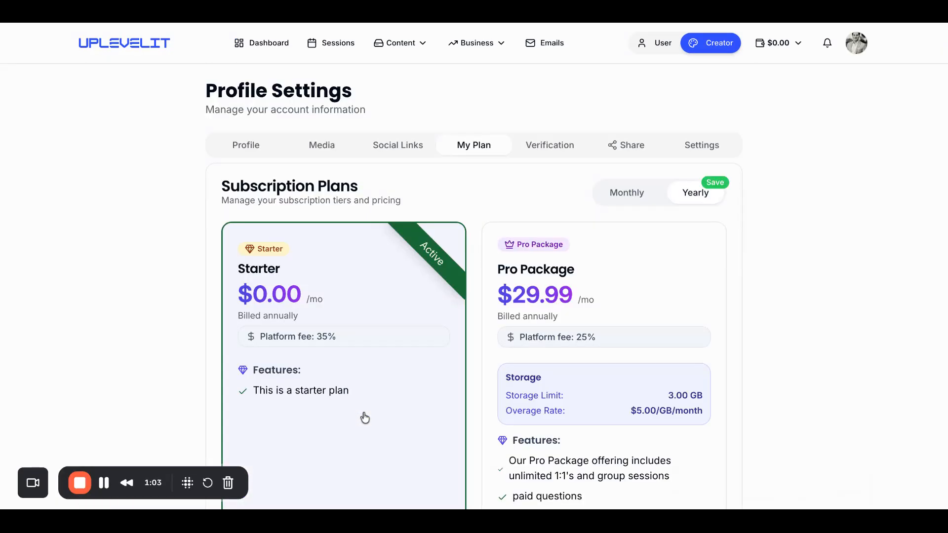
scroll(364, 417, down, 3)
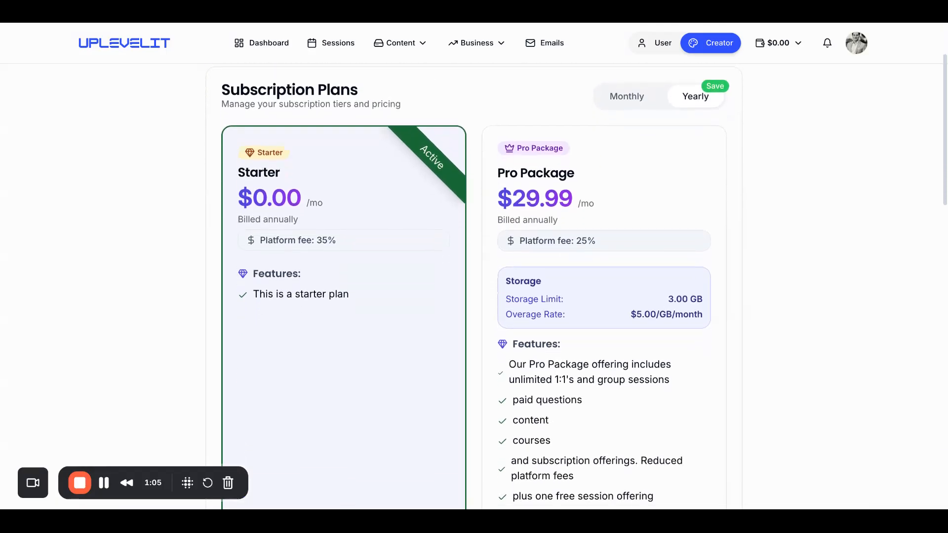
scroll(473, 287, down, 1)
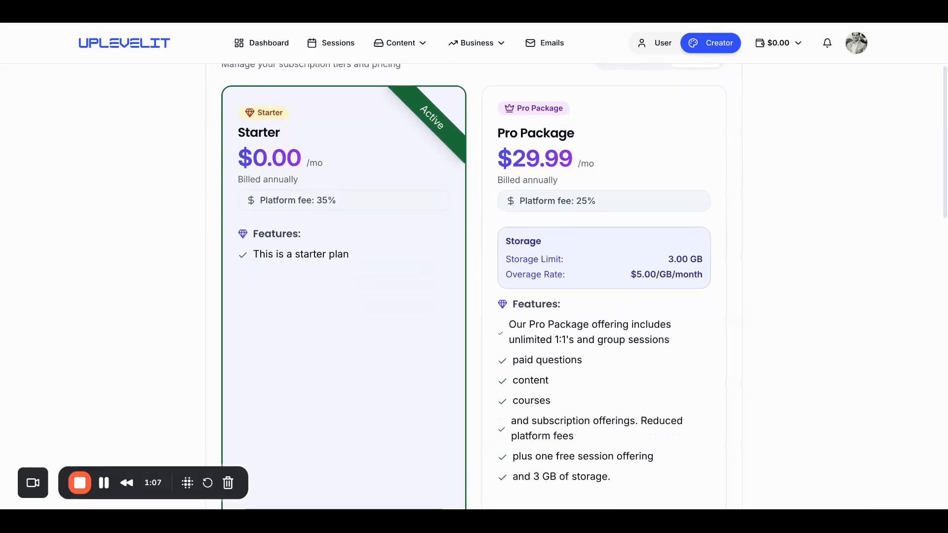
scroll(473, 287, up, 1)
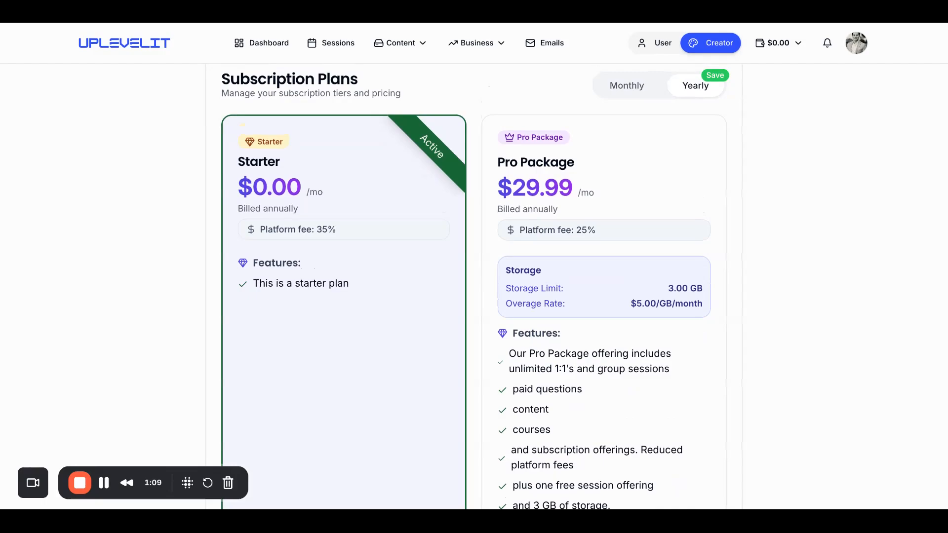
scroll(474, 286, down, 10)
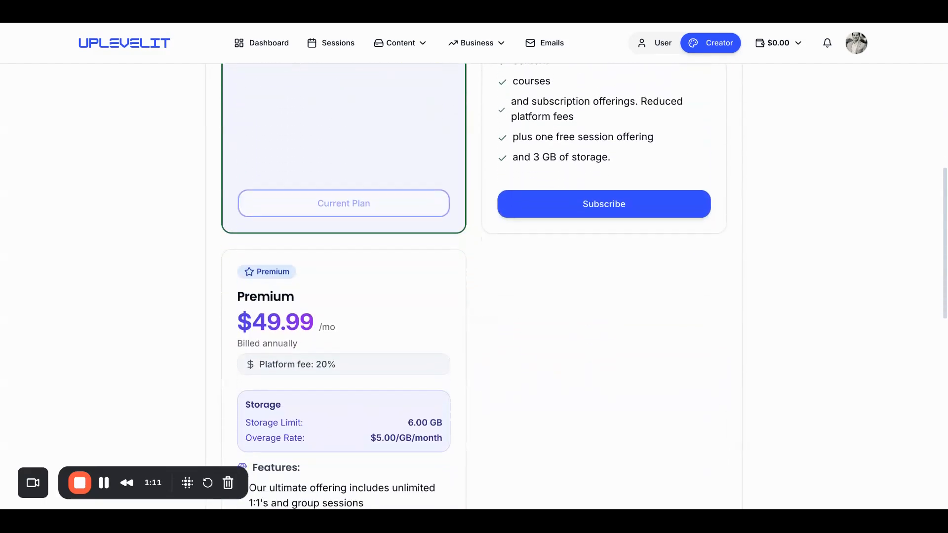
scroll(473, 287, up, 8)
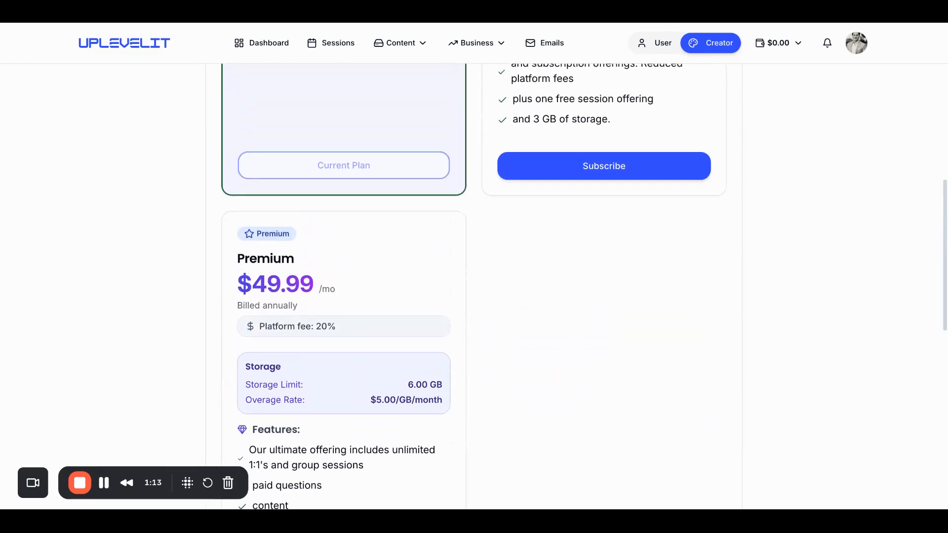
Switch the plan pricing to monthly billing and subscribe to the Pro Package
click(642, 95)
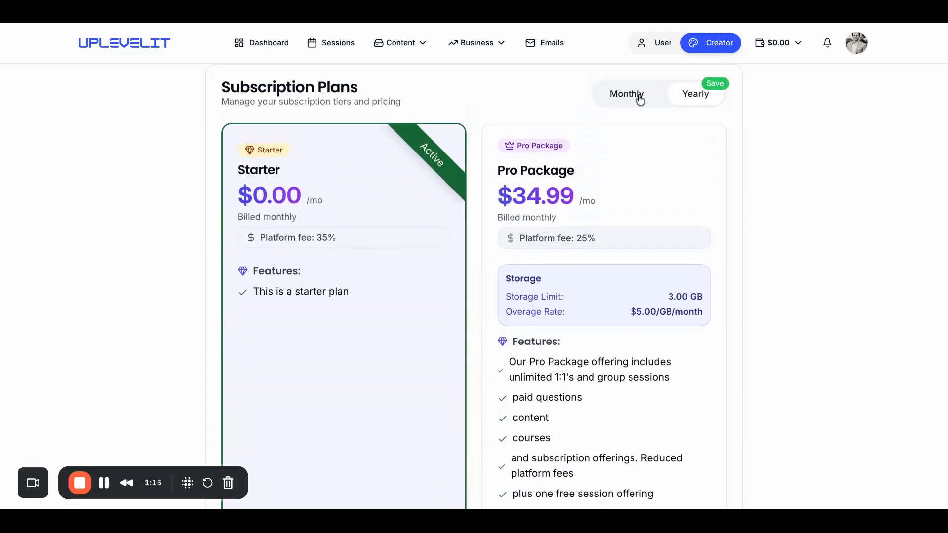
scroll(623, 330, down, 1)
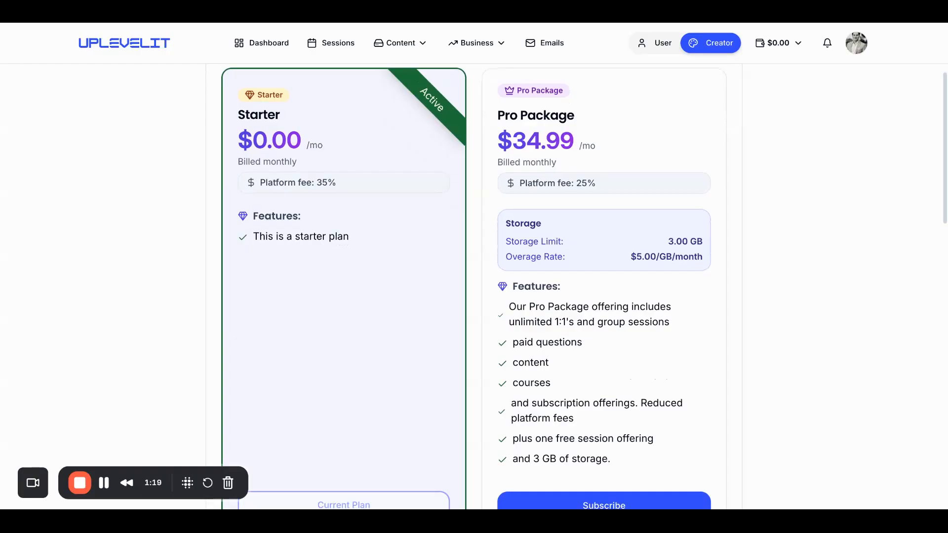
scroll(618, 424, down, 1)
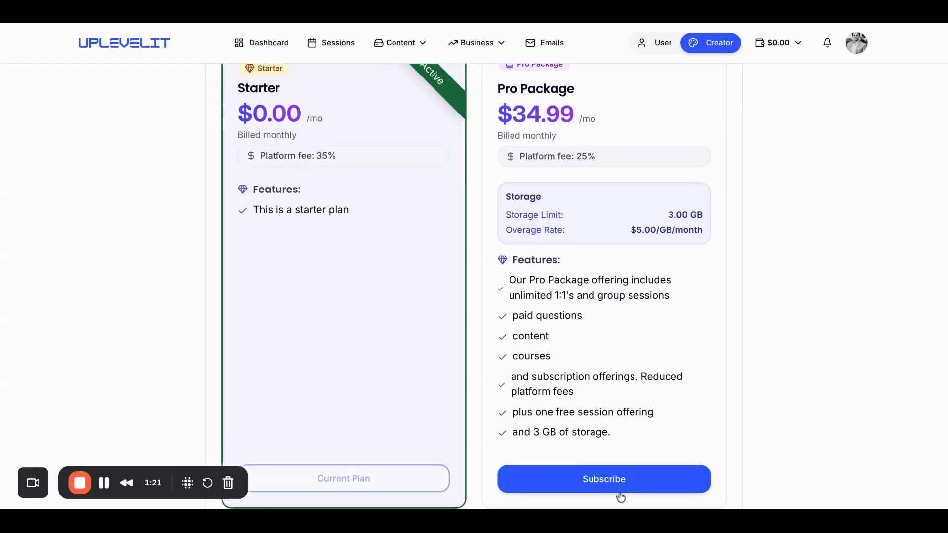
click(615, 480)
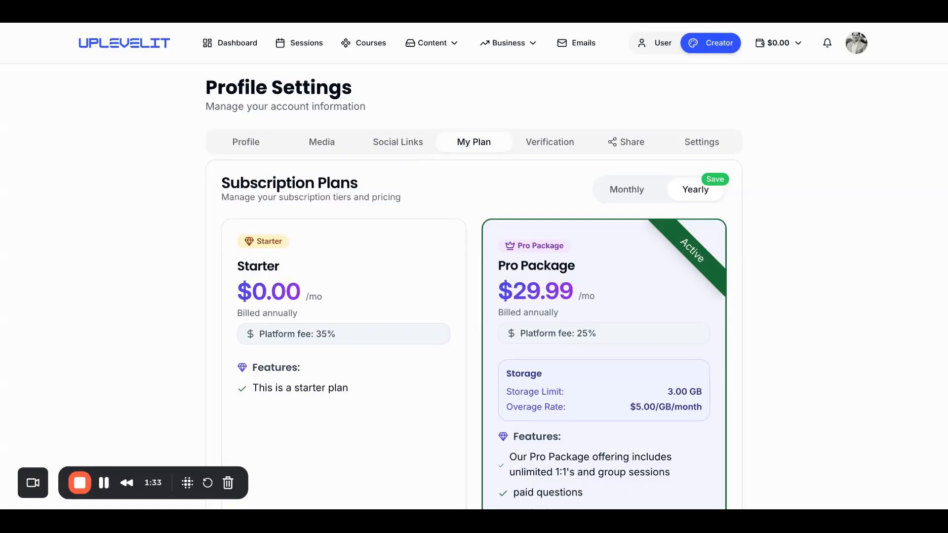
Check the Pro Package features, return to the dashboard and open the identity and tax verification page
scroll(417, 370, down, 3)
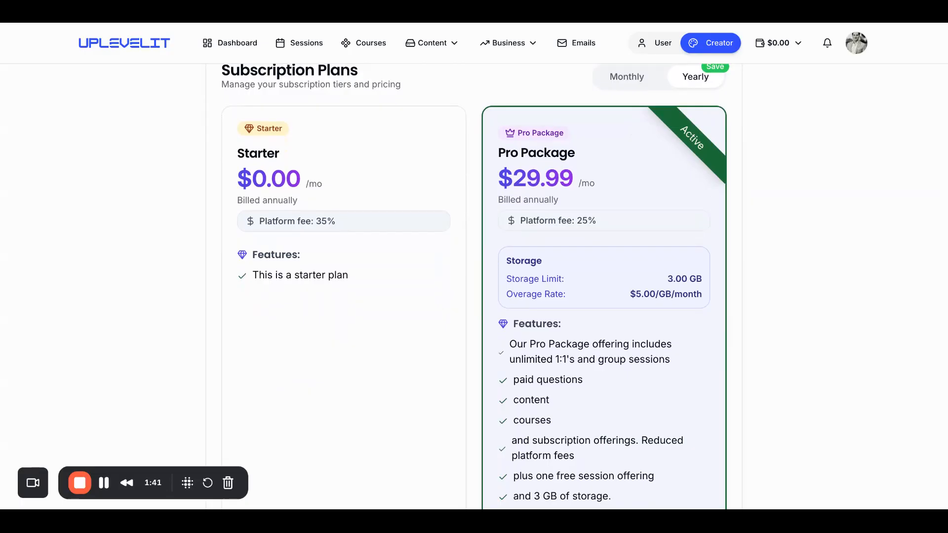
scroll(474, 267, up, 3)
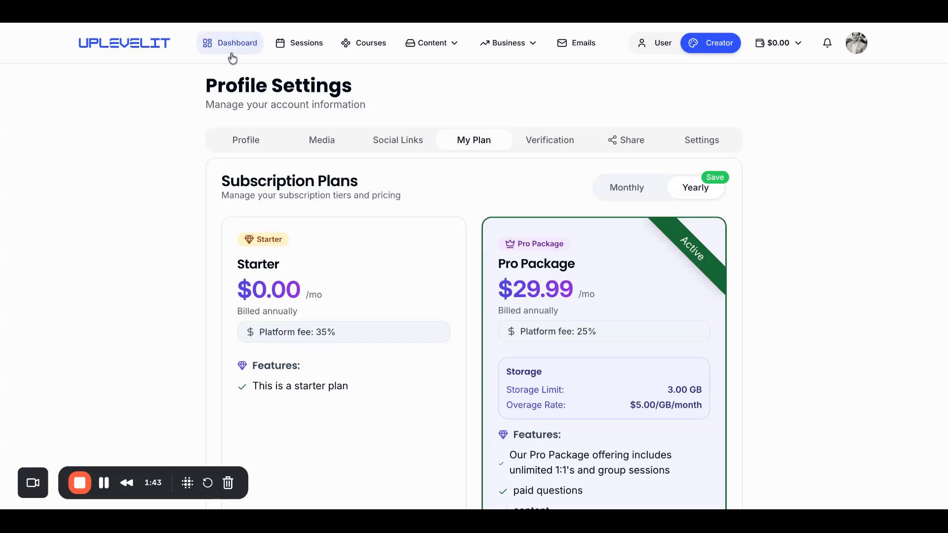
click(232, 51)
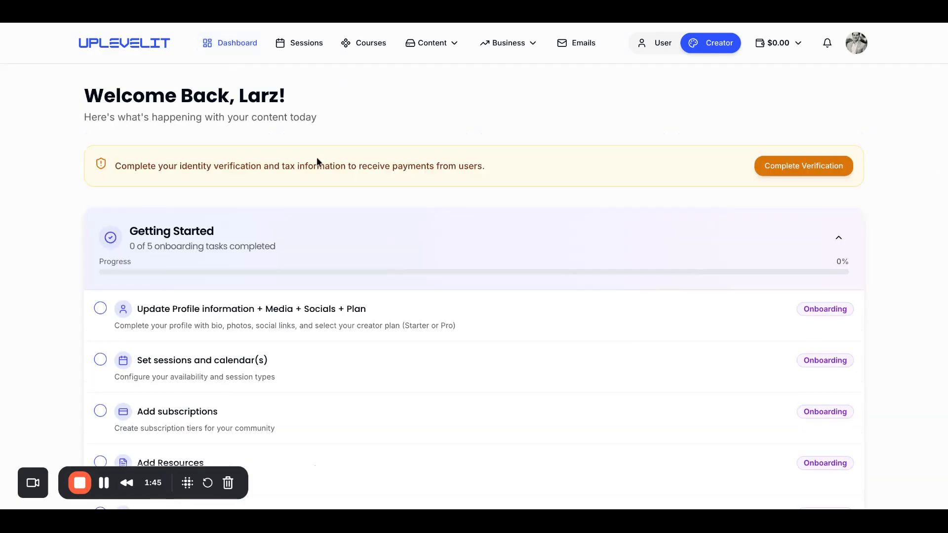
scroll(422, 190, down, 1)
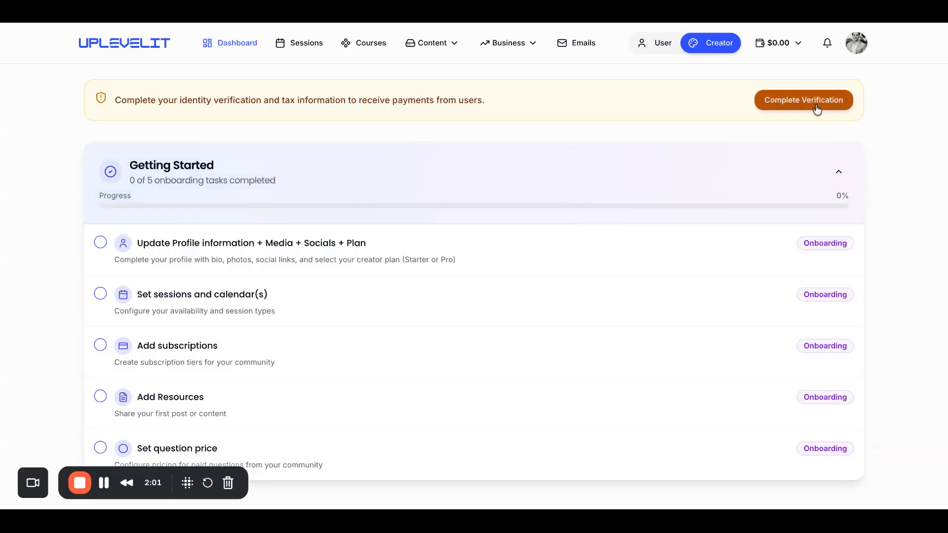
click(816, 109)
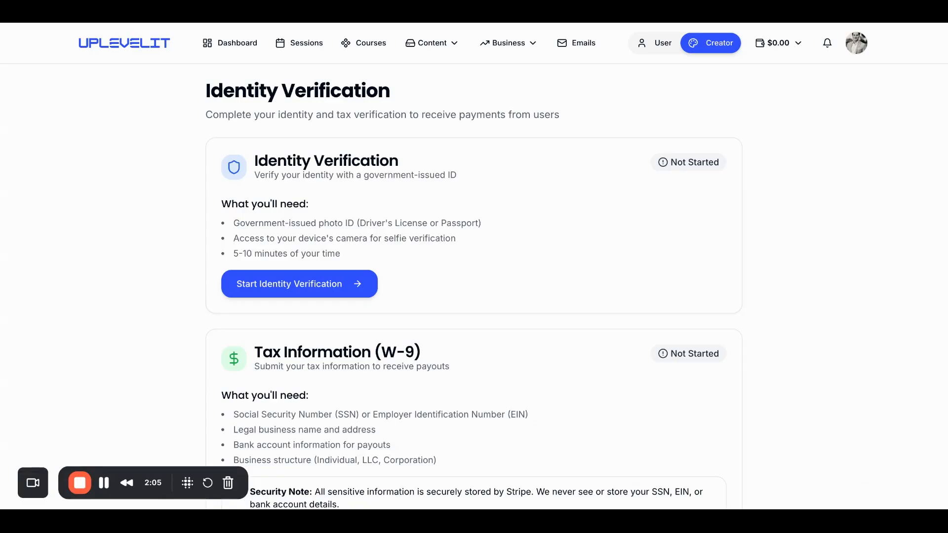
Review the identity and W-9 tax requirements and start the identity verification
scroll(473, 267, down, 2)
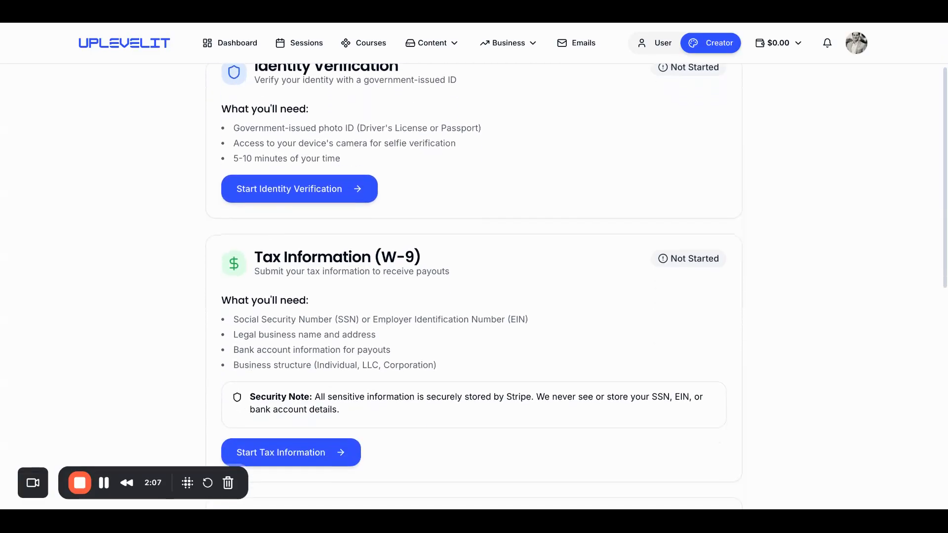
scroll(474, 266, up, 1)
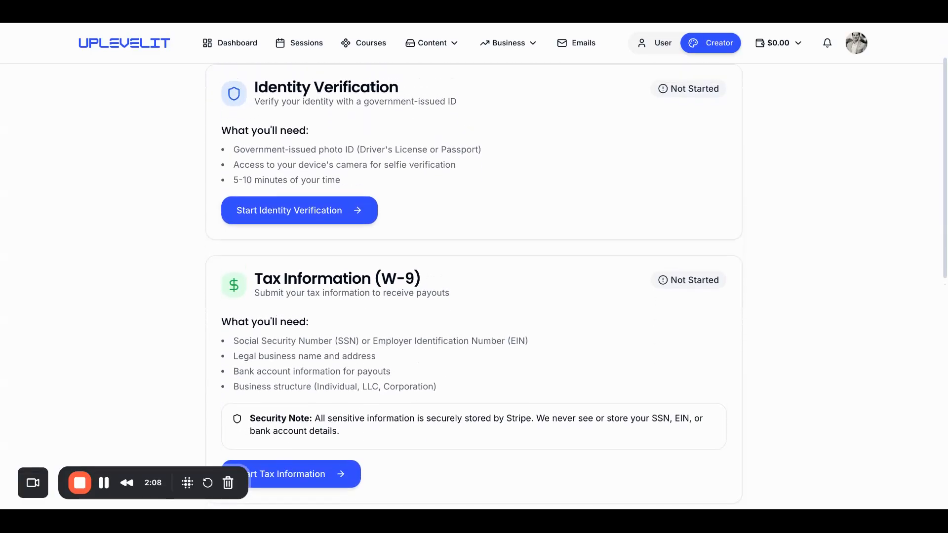
click(348, 212)
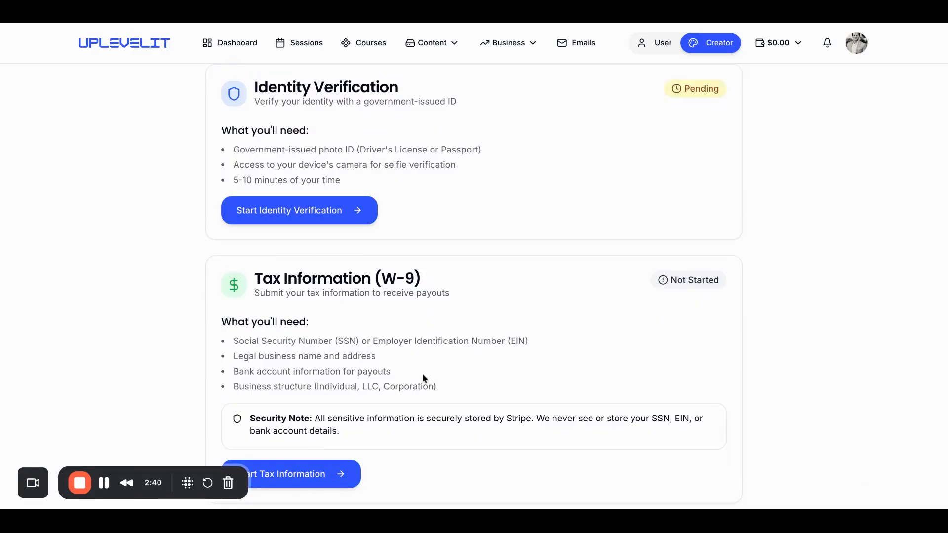
Examine the profile settings form, from the personal details and bio down to the professional details and industries
scroll(463, 312, down, 4)
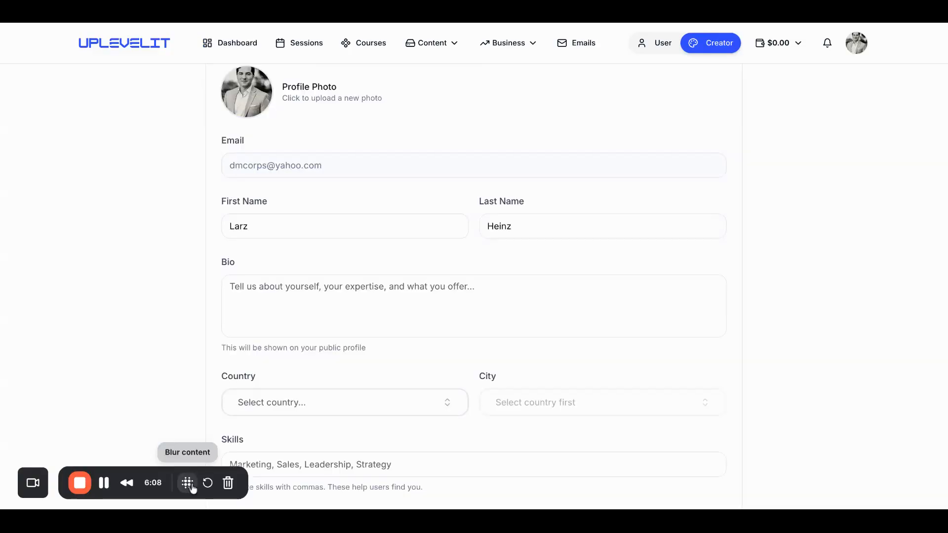
scroll(772, 395, up, 3)
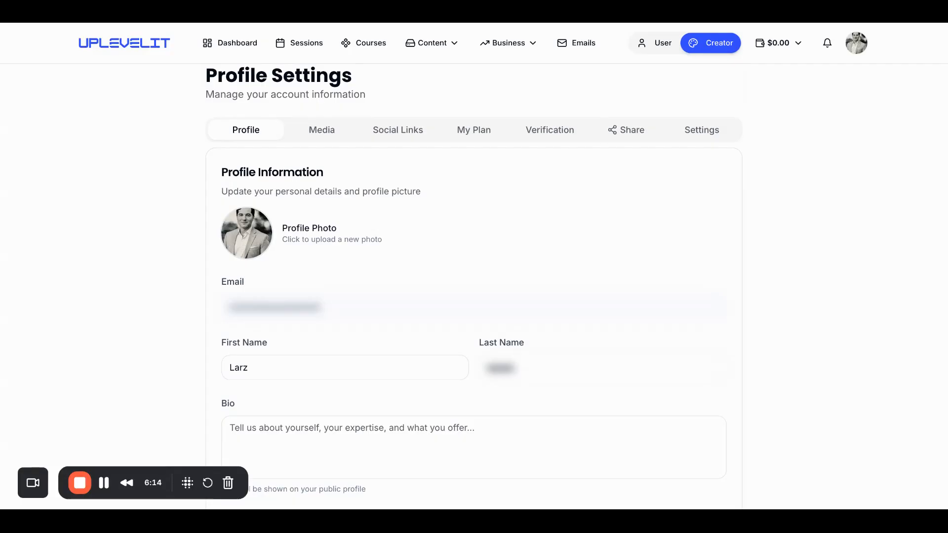
scroll(340, 276, down, 2)
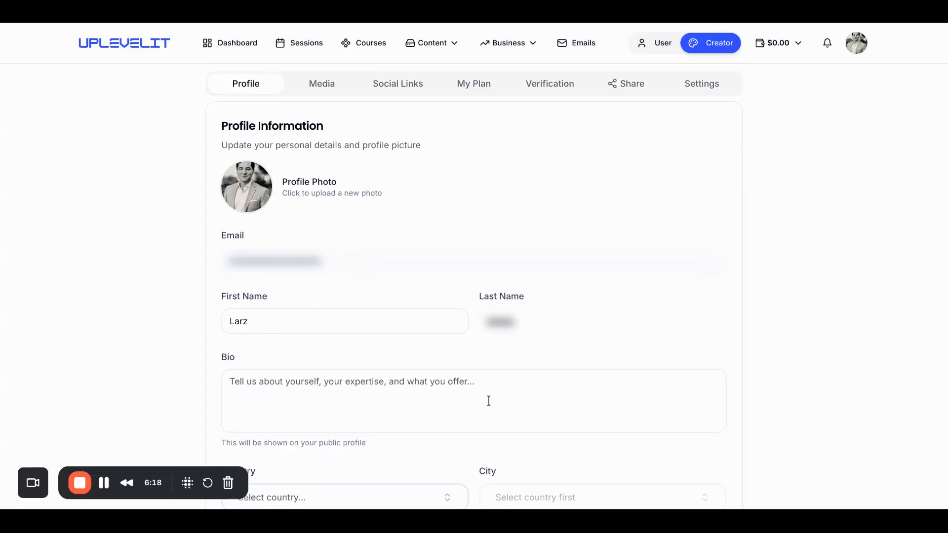
scroll(489, 401, down, 4)
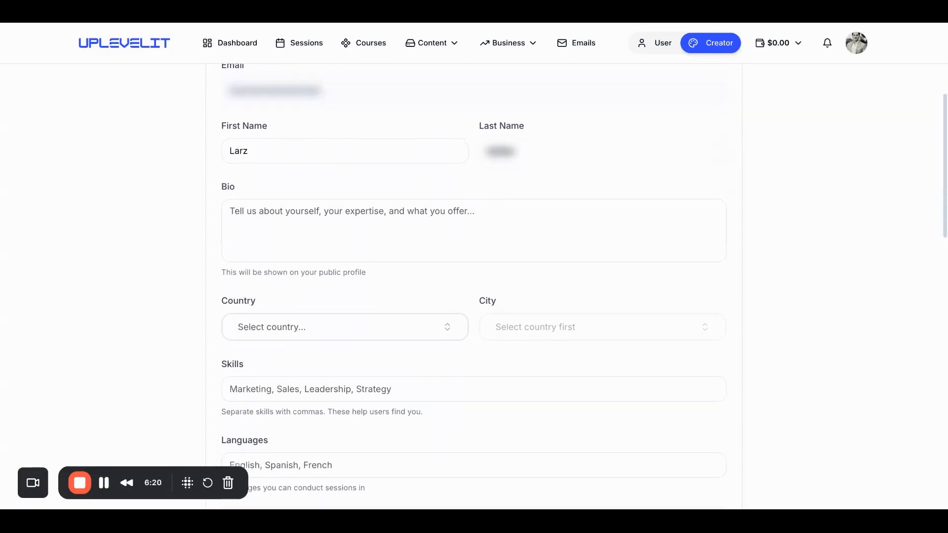
scroll(408, 473, down, 8)
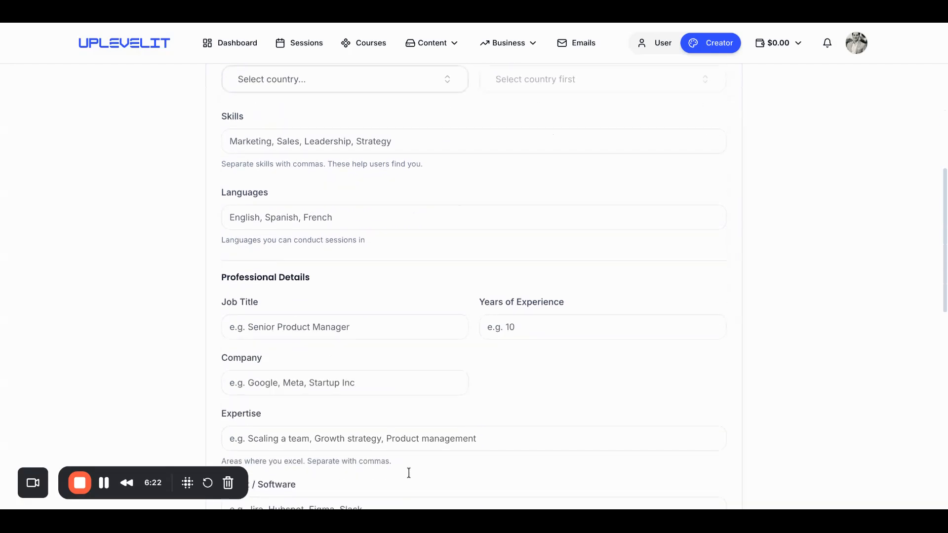
scroll(474, 287, down, 3)
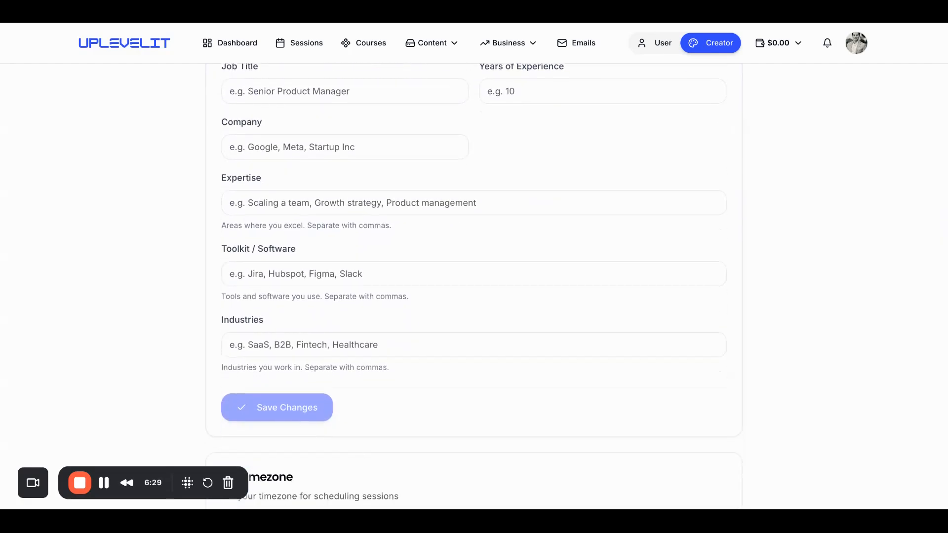
Set the profile's scheduling timezone to America/New_York and save the timezone update
scroll(285, 331, down, 4)
click(285, 332)
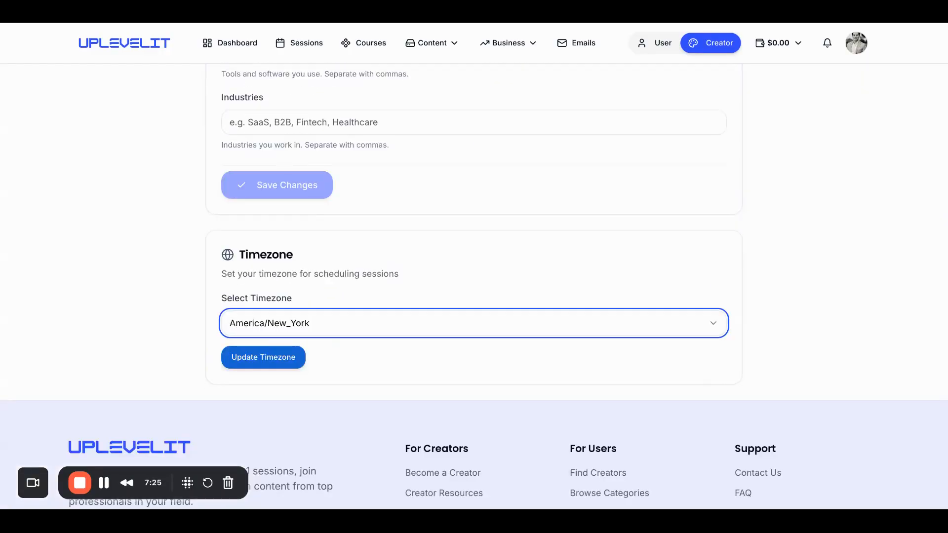
click(263, 357)
scroll(431, 345, up, 6)
scroll(428, 342, up, 12)
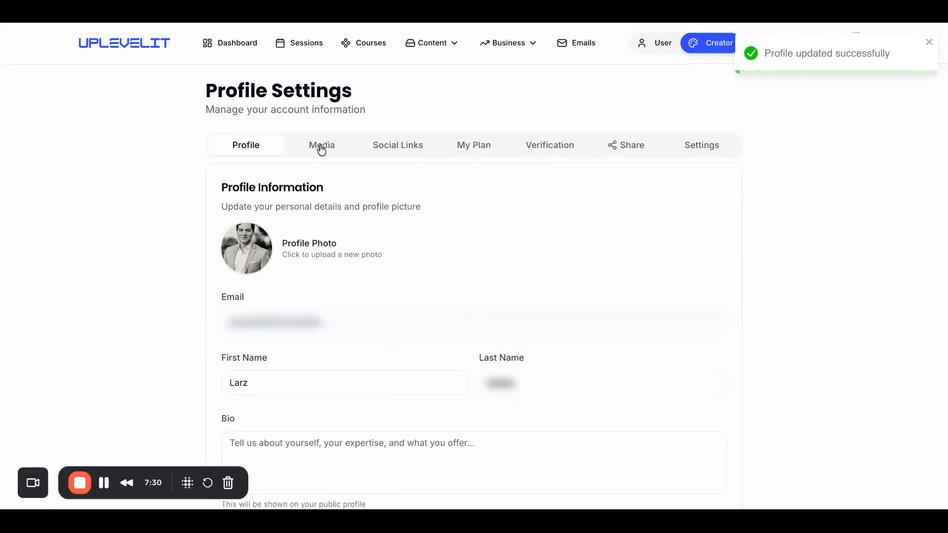
View the profile's media options, social links and current plan
click(321, 147)
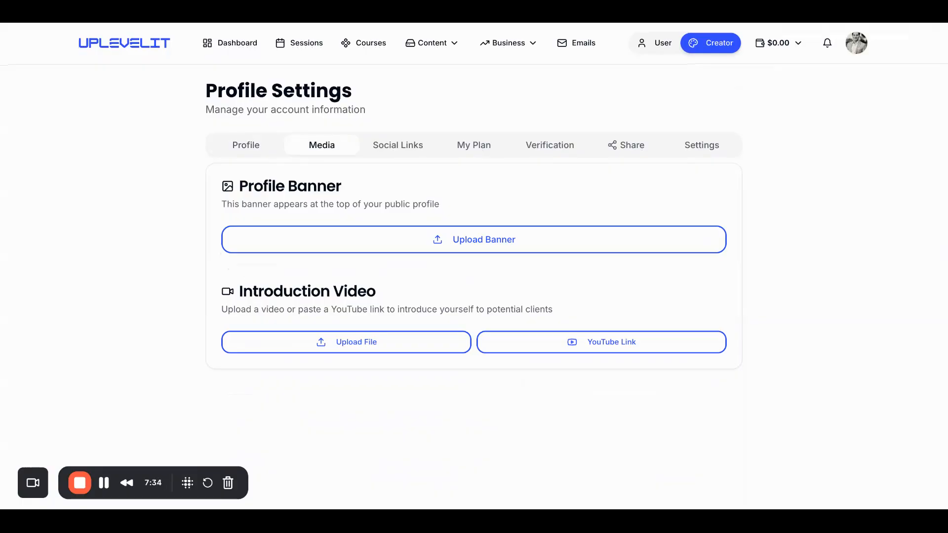
click(404, 152)
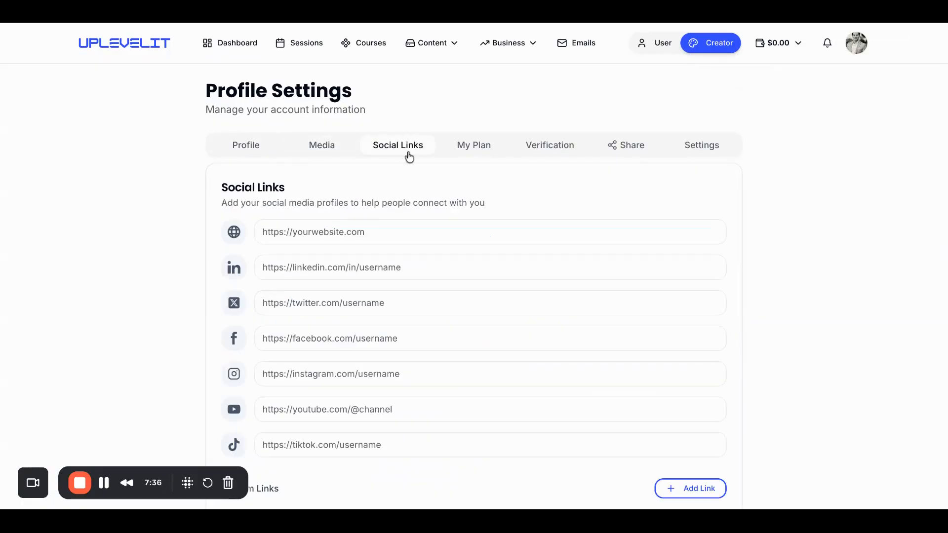
click(475, 148)
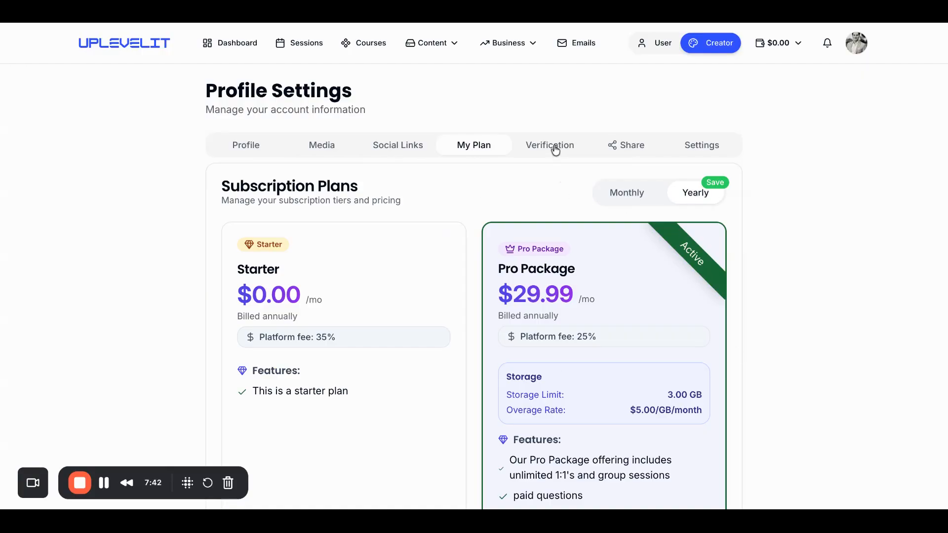
Open the sessions and calendar onboarding task and examine the new session type form, including its availability options
click(236, 49)
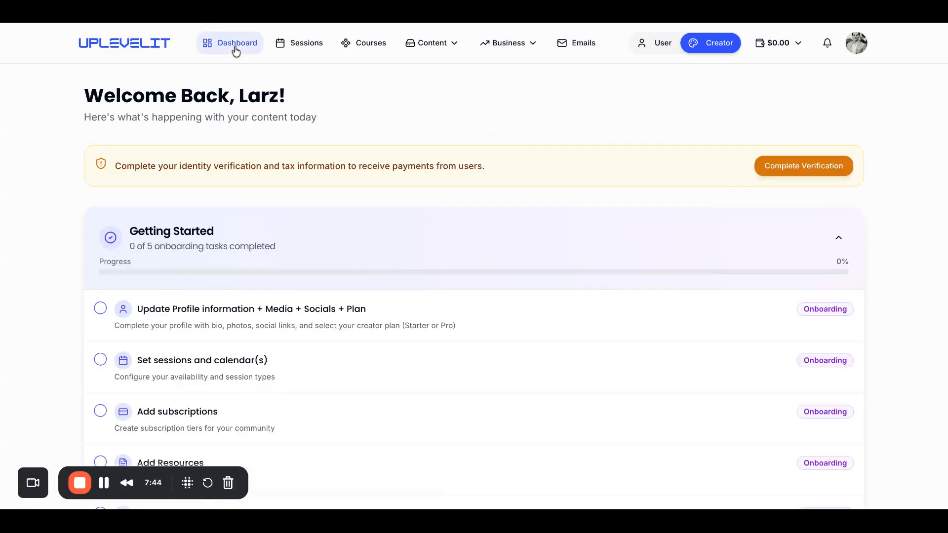
click(337, 383)
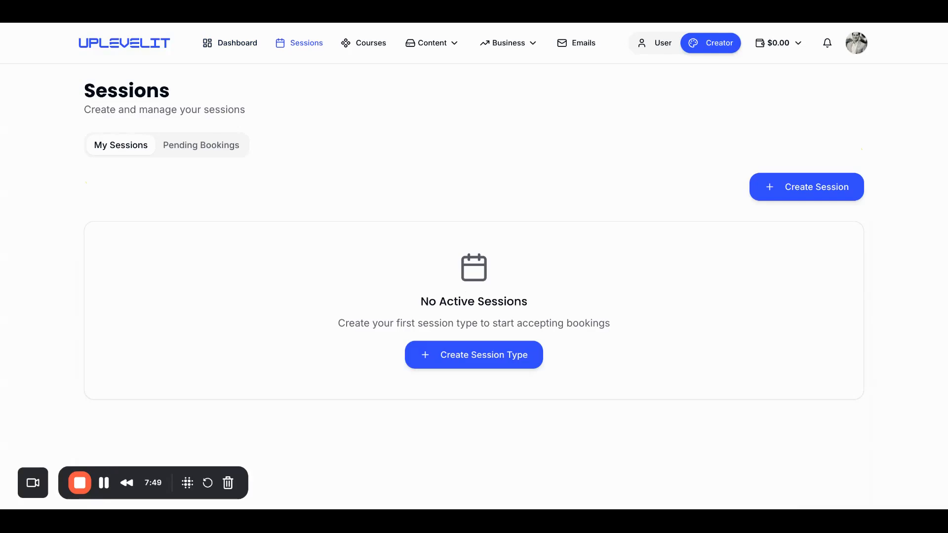
click(485, 362)
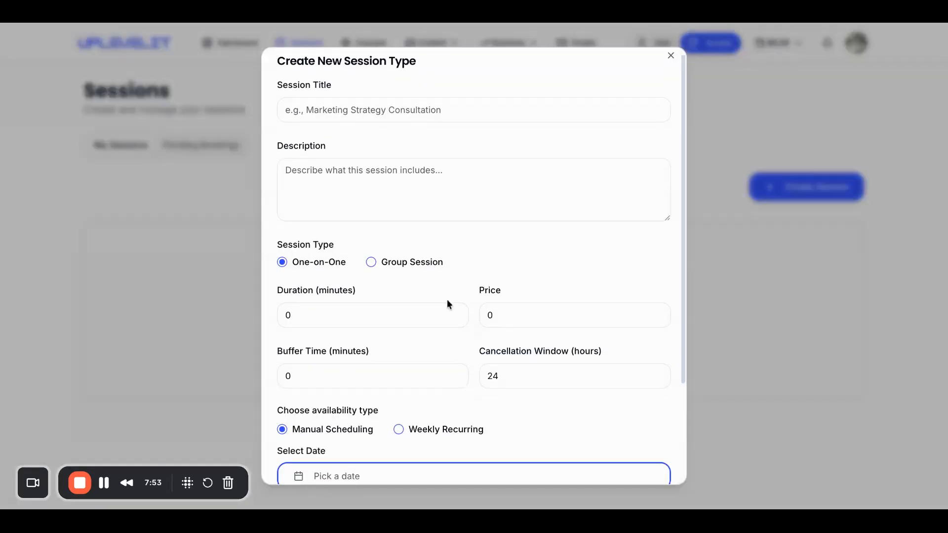
scroll(446, 299, down, 3)
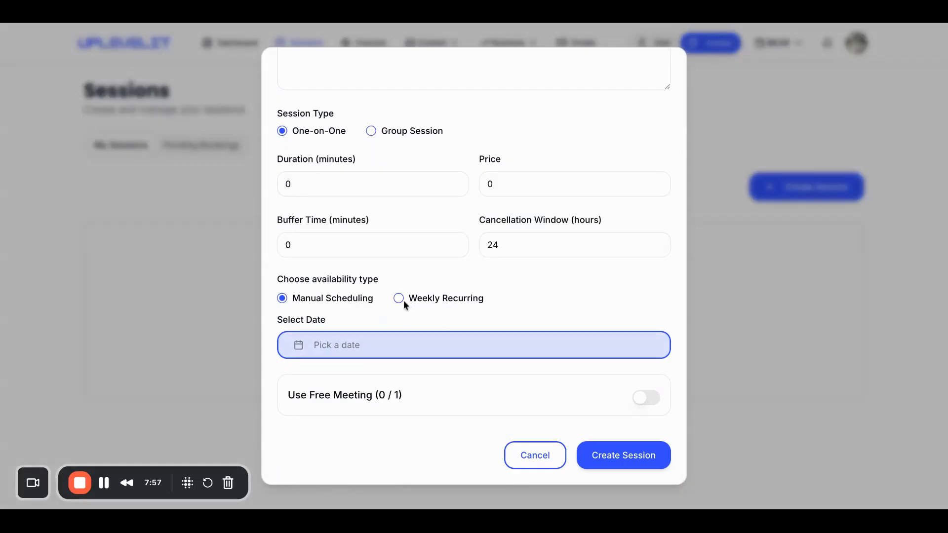
click(622, 461)
click(182, 309)
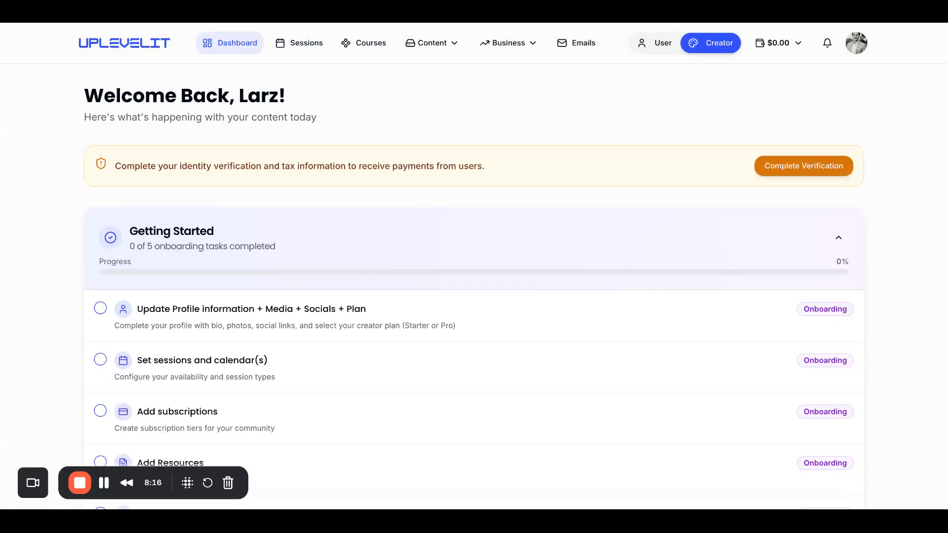
From the onboarding tasks, create a resource with the prepared text on core morning habits and make it free for everyone
scroll(318, 351, down, 3)
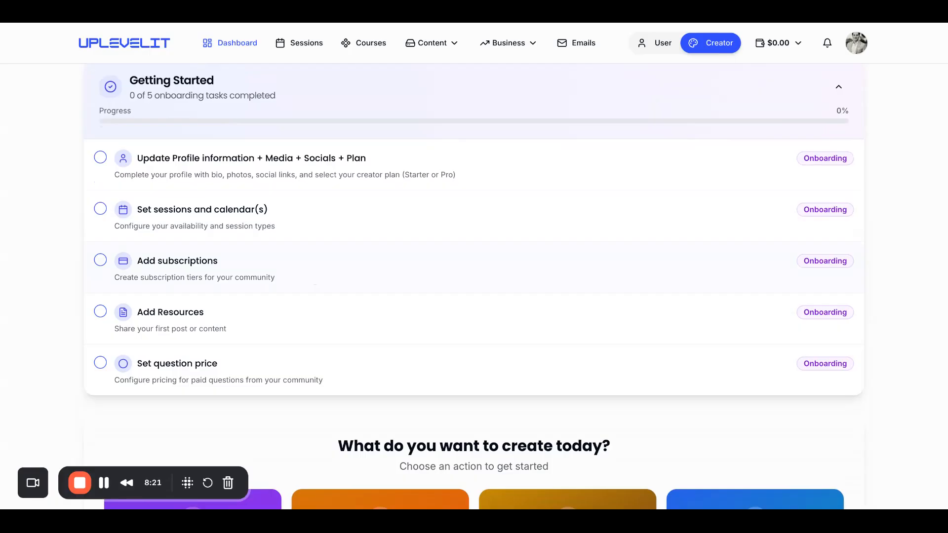
scroll(336, 234, down, 5)
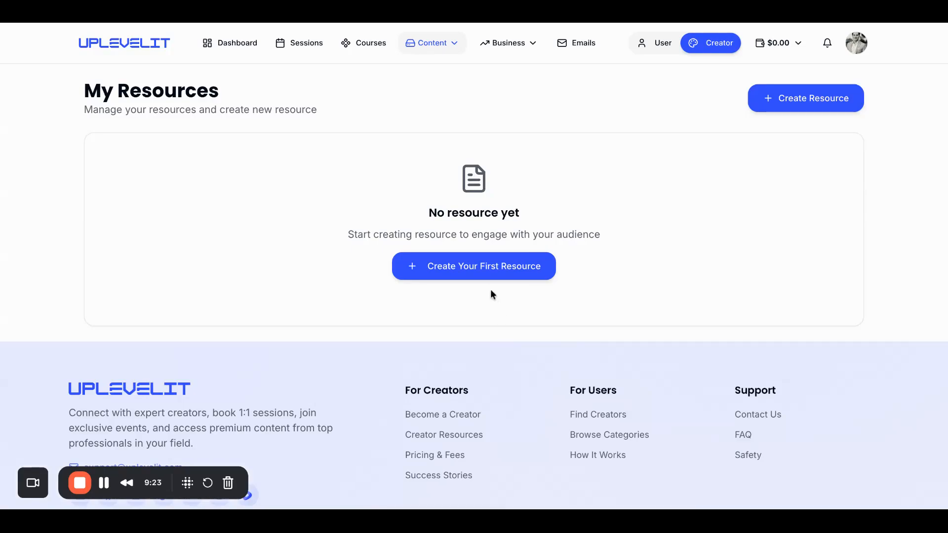
click(486, 275)
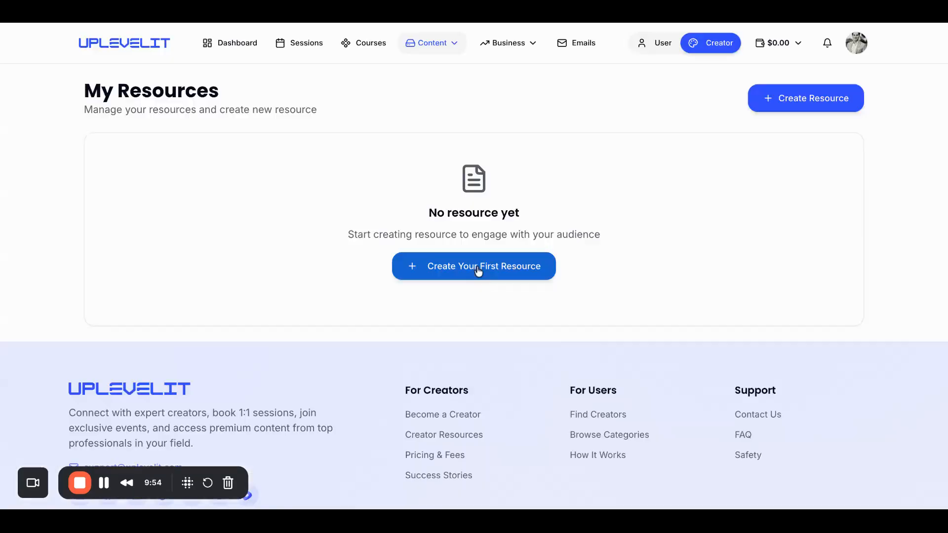
click(479, 271)
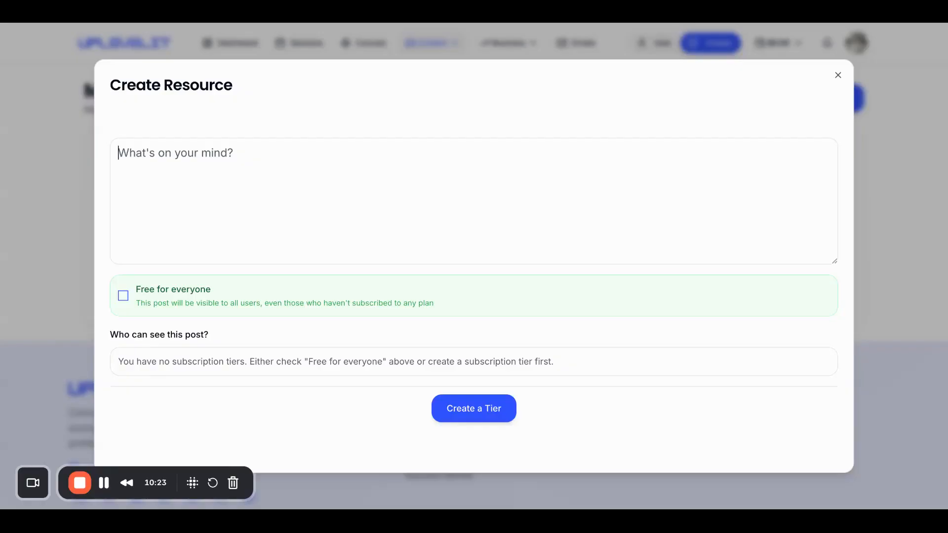
key(ctrl+v)
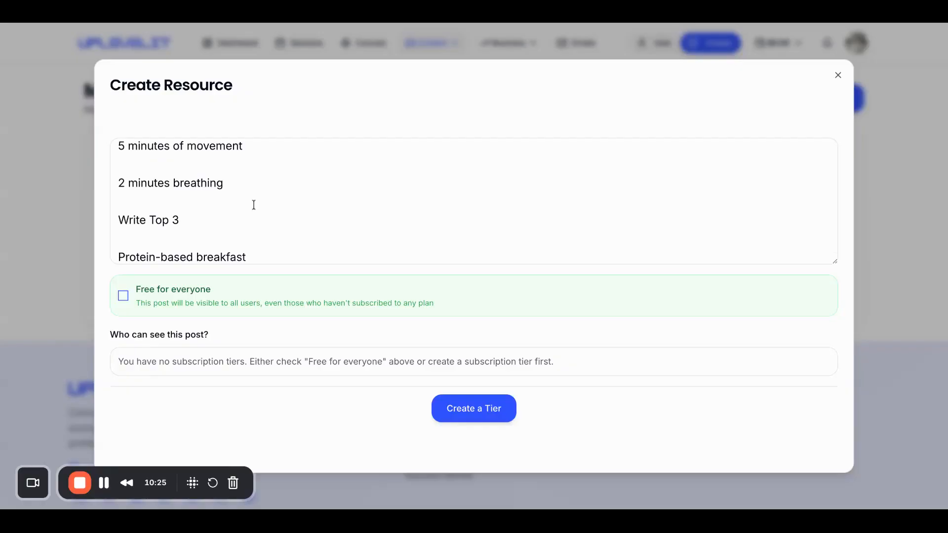
click(123, 297)
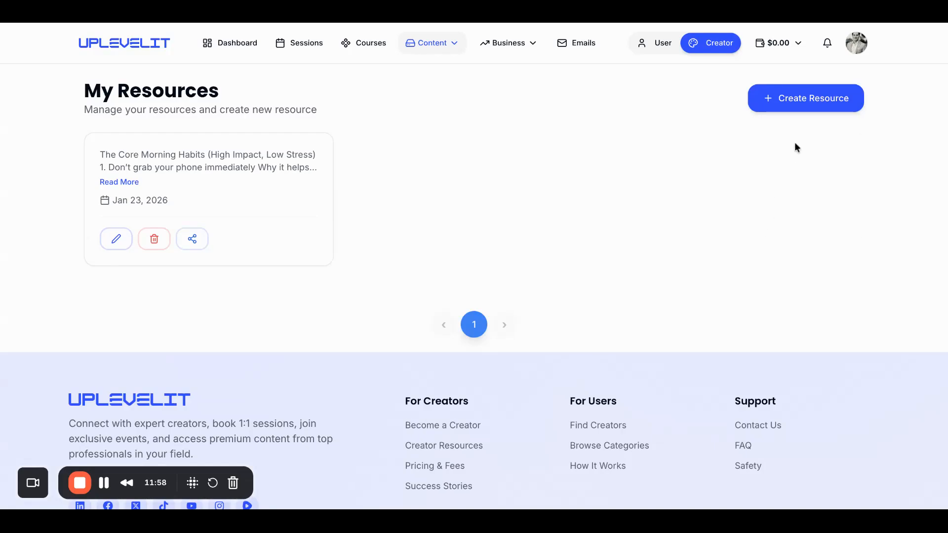
Start a new subscription tier named Basic with a monthly price of $9.99 and the description "content and resources"
click(805, 103)
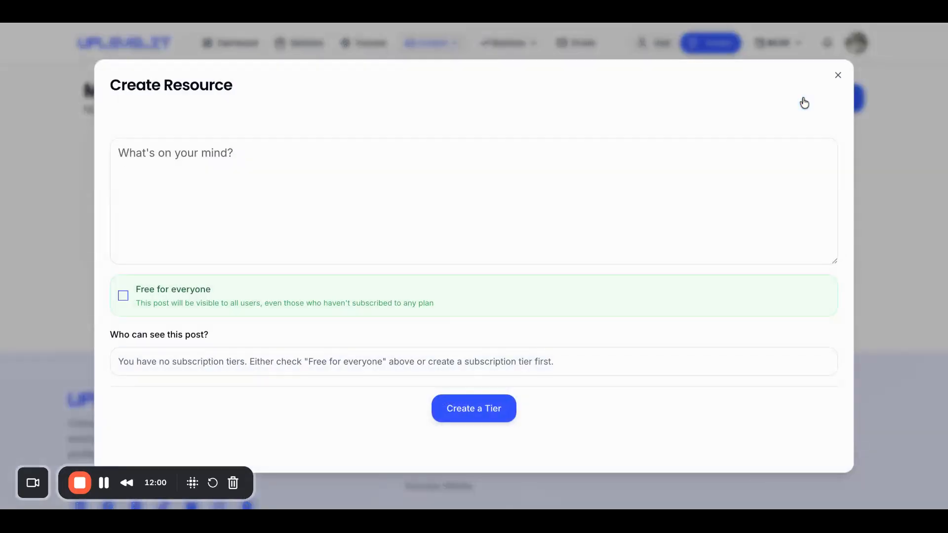
click(477, 420)
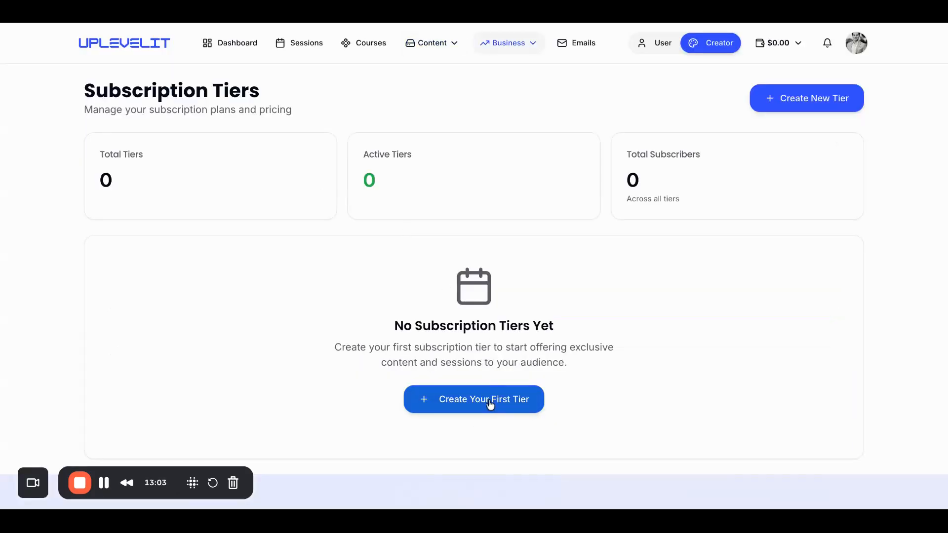
click(490, 405)
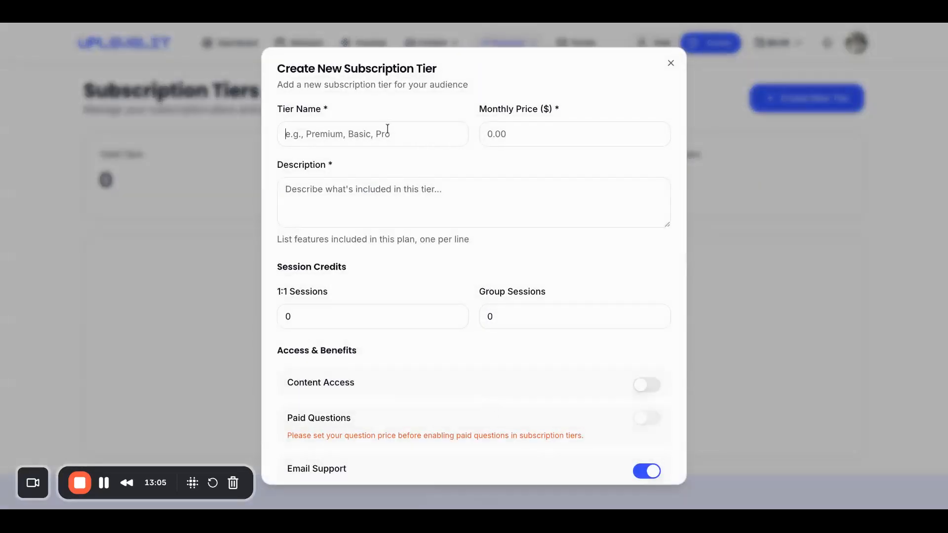
text(Basic)
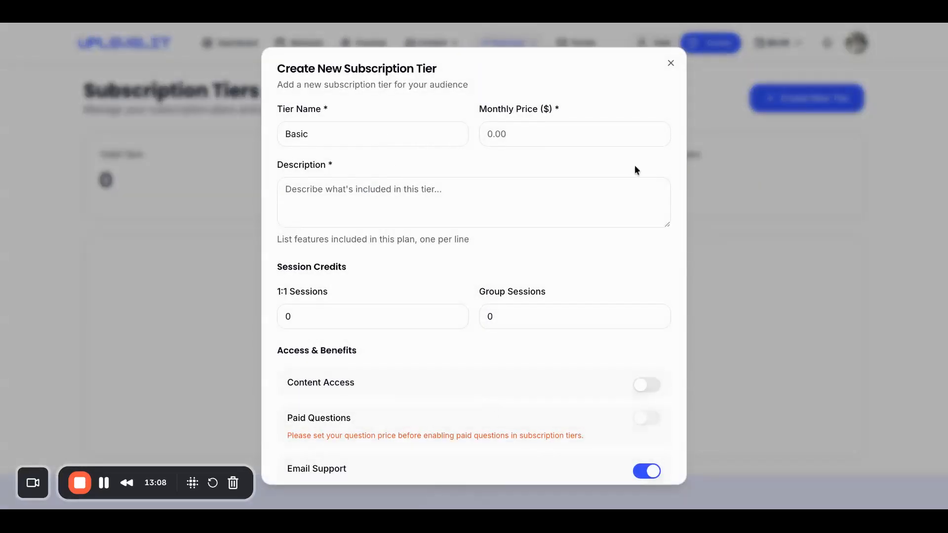
click(522, 134)
text(9.99)
click(371, 203)
text(content and resources)
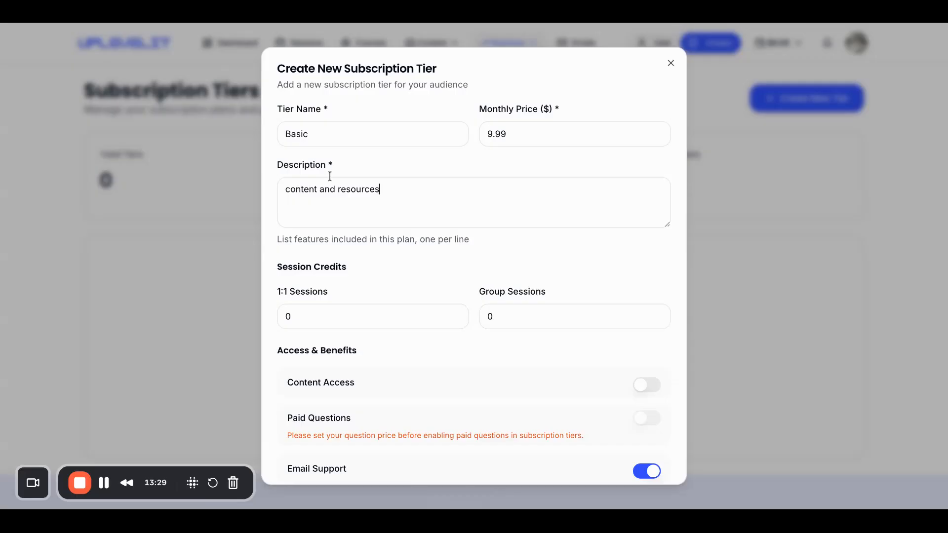
Enable content access and disable email support for the Basic tier, and create it
scroll(369, 316, down, 2)
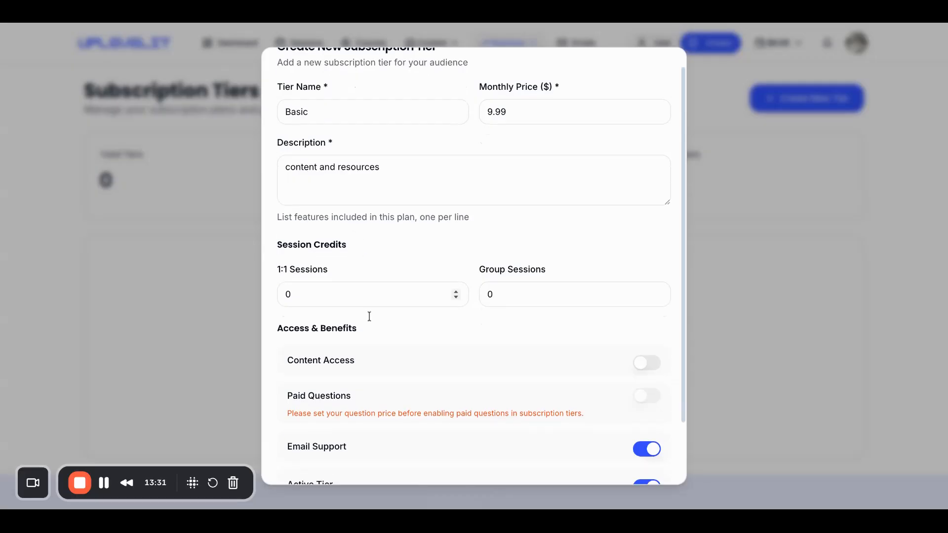
scroll(369, 316, down, 2)
scroll(369, 316, down, 1)
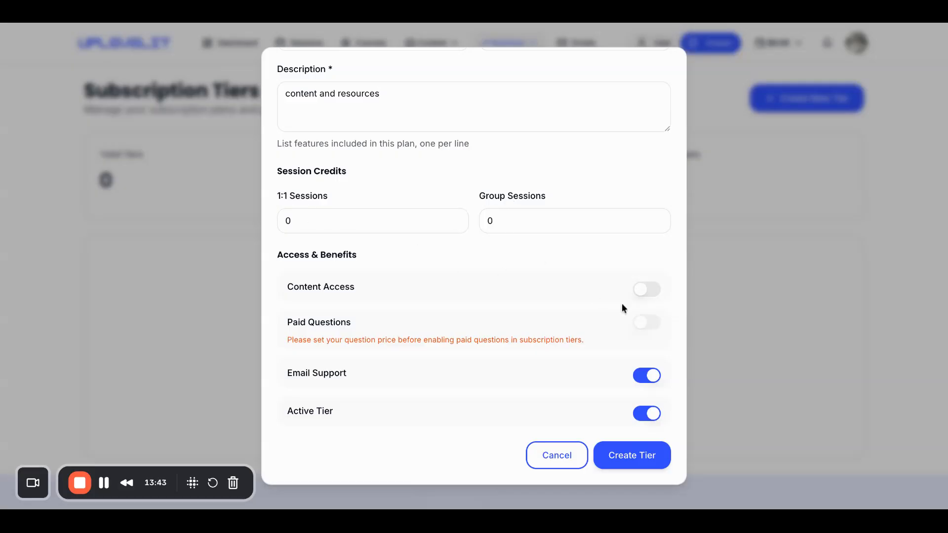
click(647, 291)
click(639, 379)
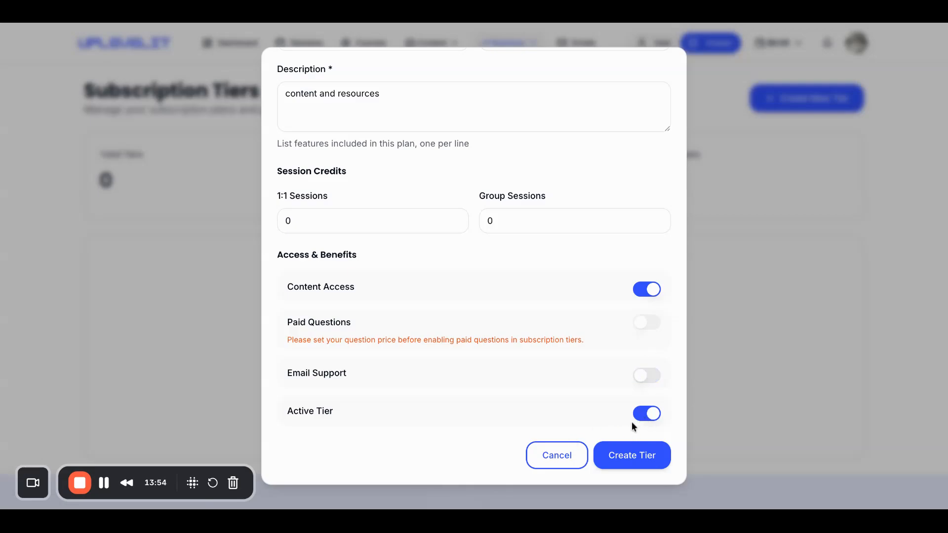
click(659, 459)
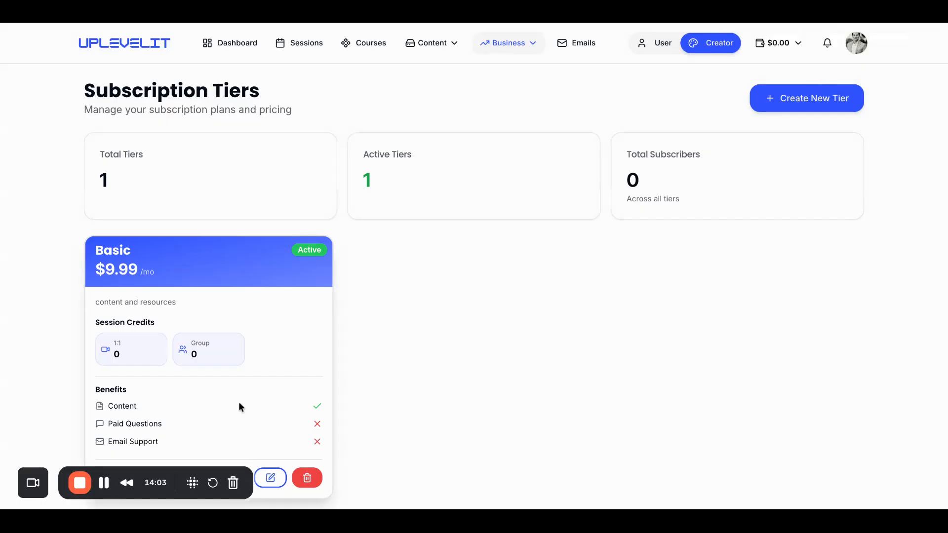
Start a second subscription tier named Pro at $39.99 per month with the description "mentoring and coaching"
click(833, 110)
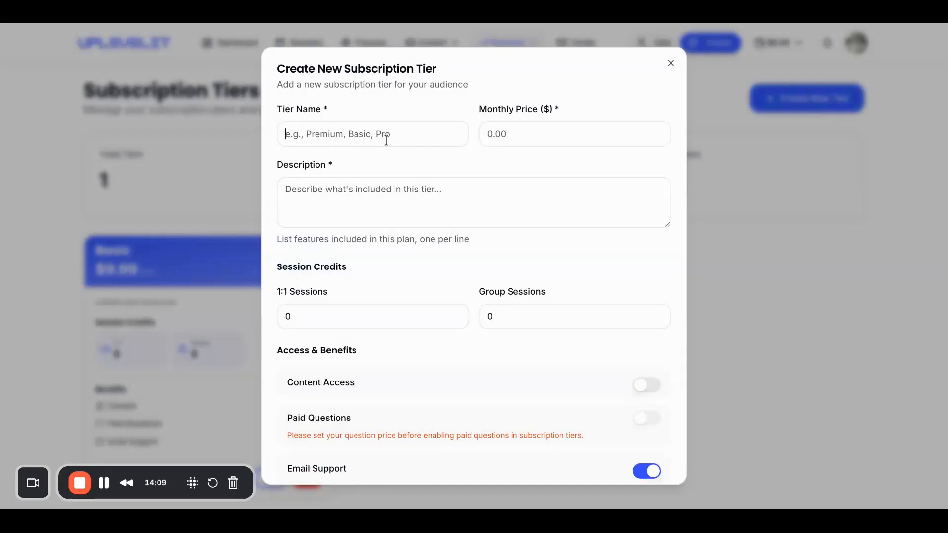
text(Pro)
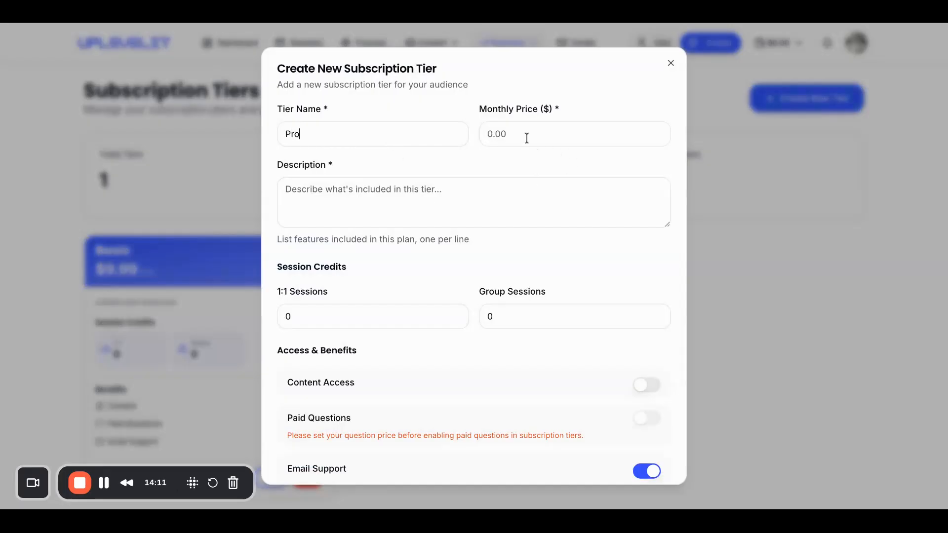
text(39.99)
text(men)
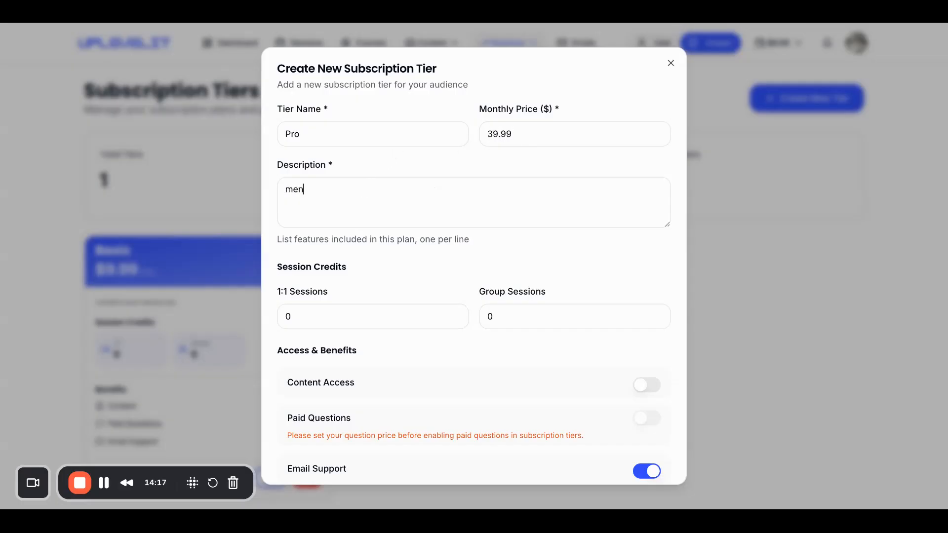
text(toring and coaching)
Give the Pro tier 3 one-on-one and 1 group session credits, enable content access and create the tier
click(287, 317)
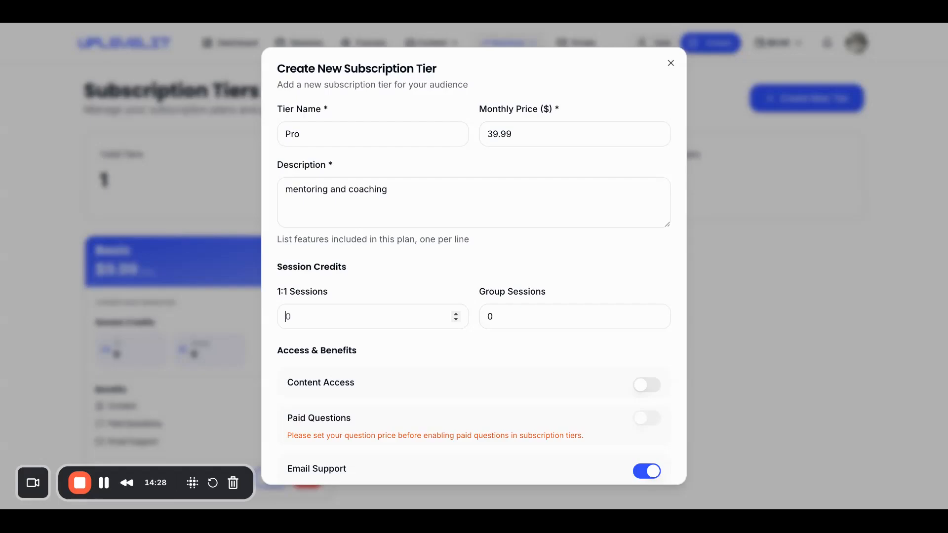
text(3)
click(498, 315)
text(1)
click(654, 385)
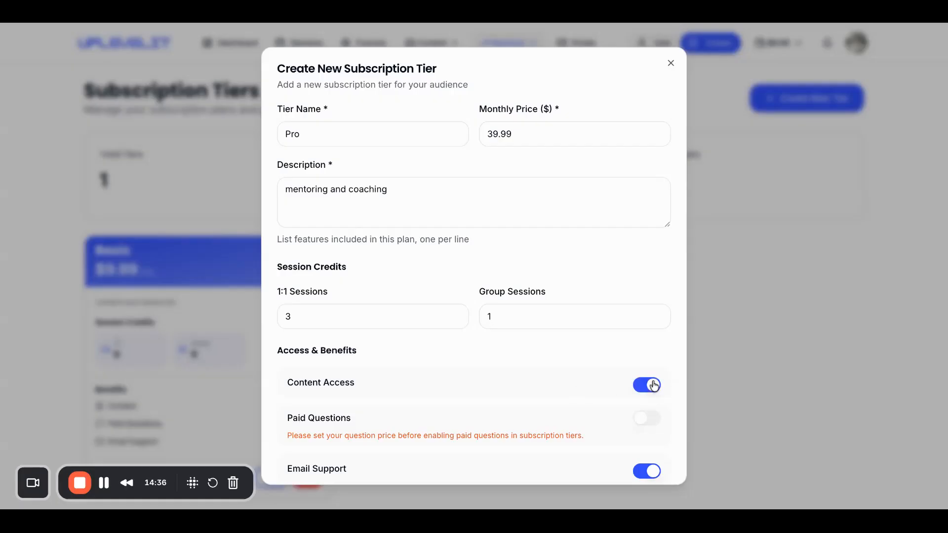
scroll(652, 383, down, 2)
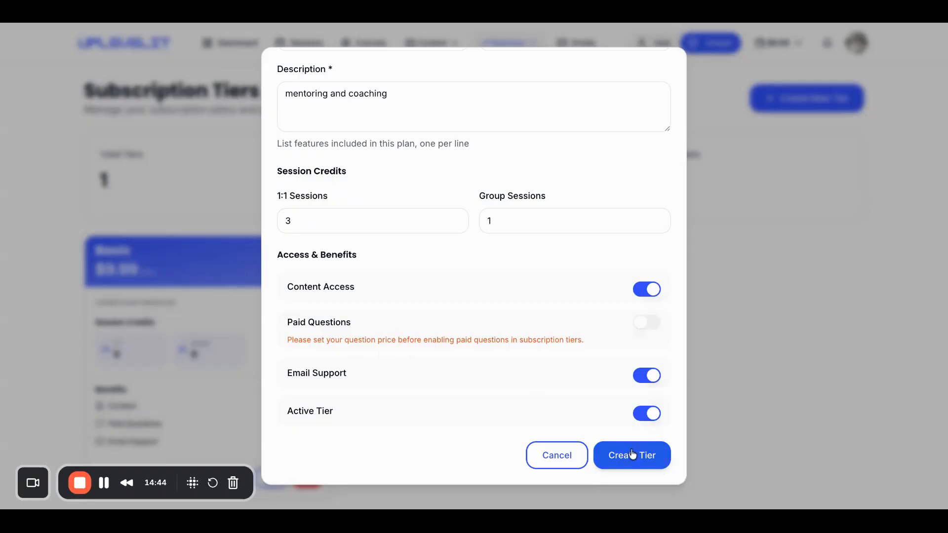
click(650, 459)
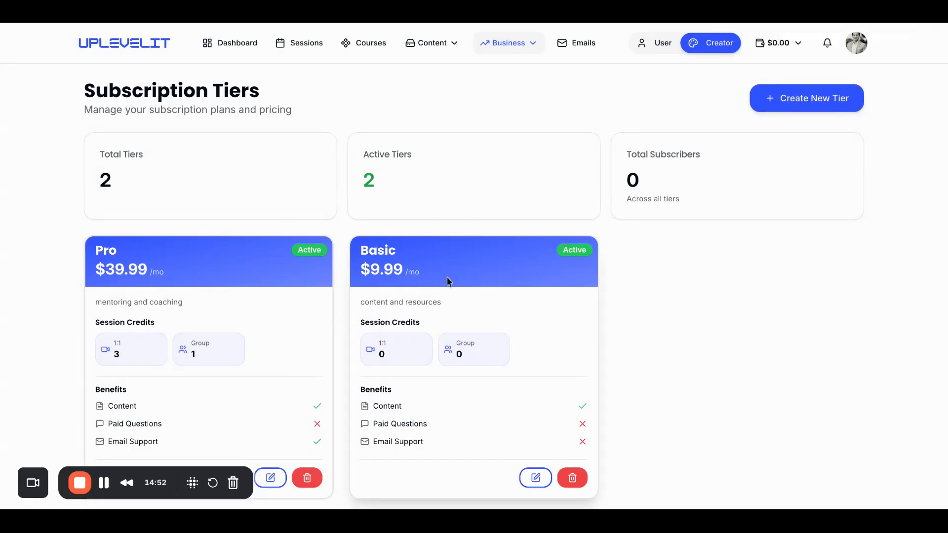
Open the question price onboarding task from the dashboard and set the paid question price to $5
scroll(446, 278, down, 3)
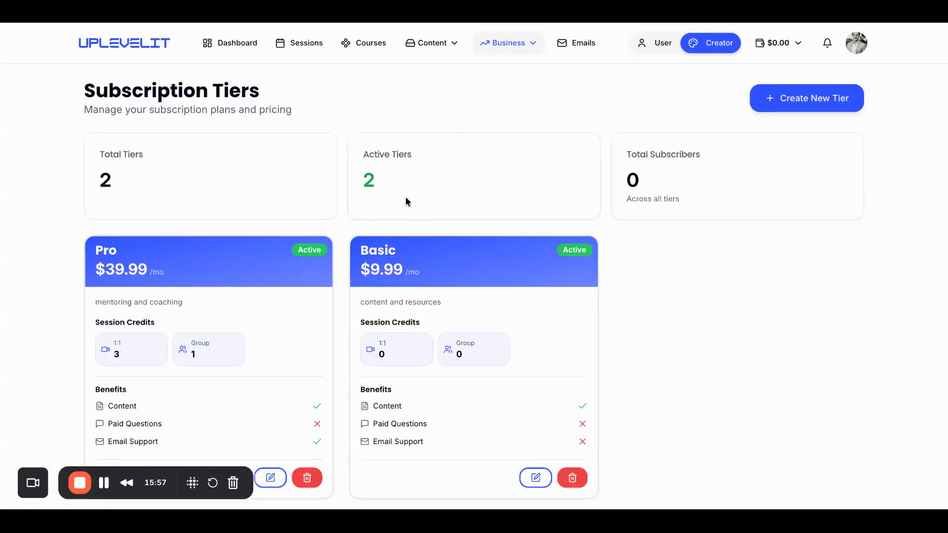
click(238, 45)
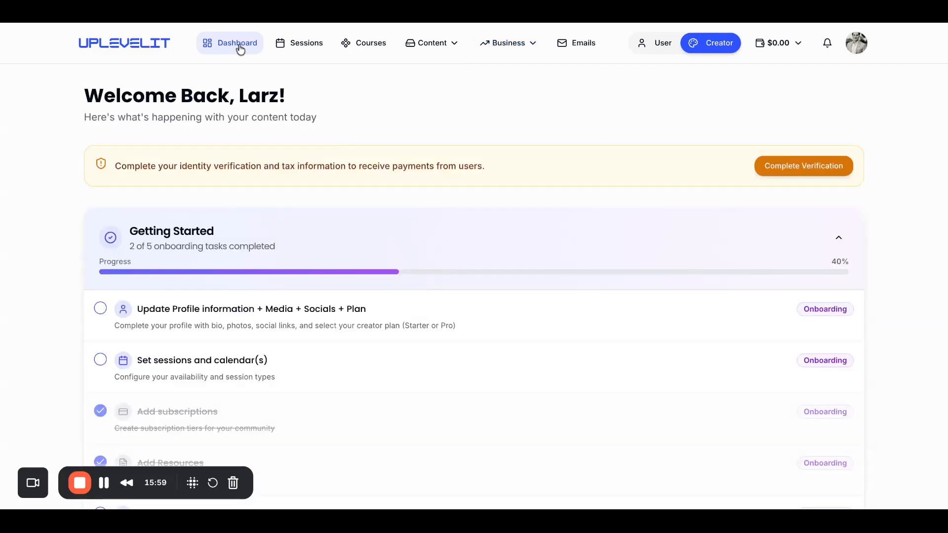
scroll(336, 416, down, 2)
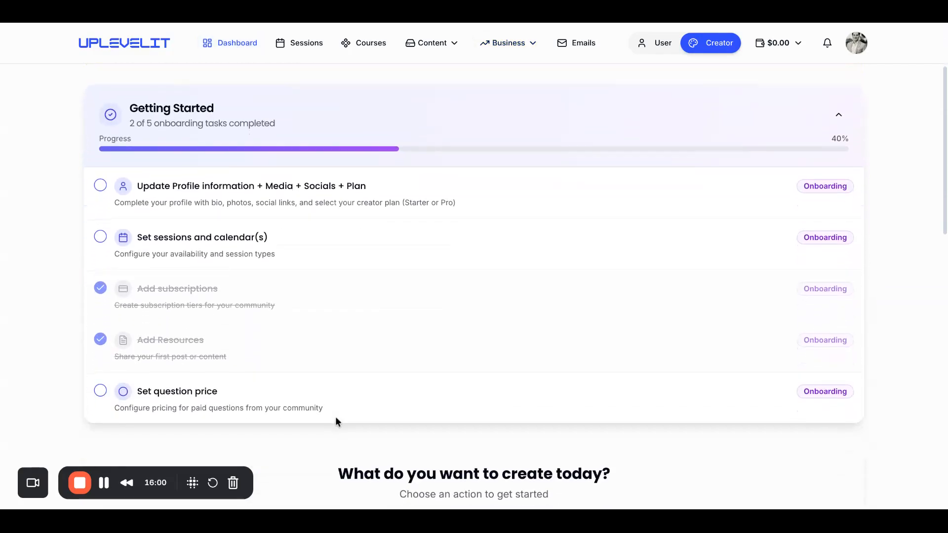
click(333, 409)
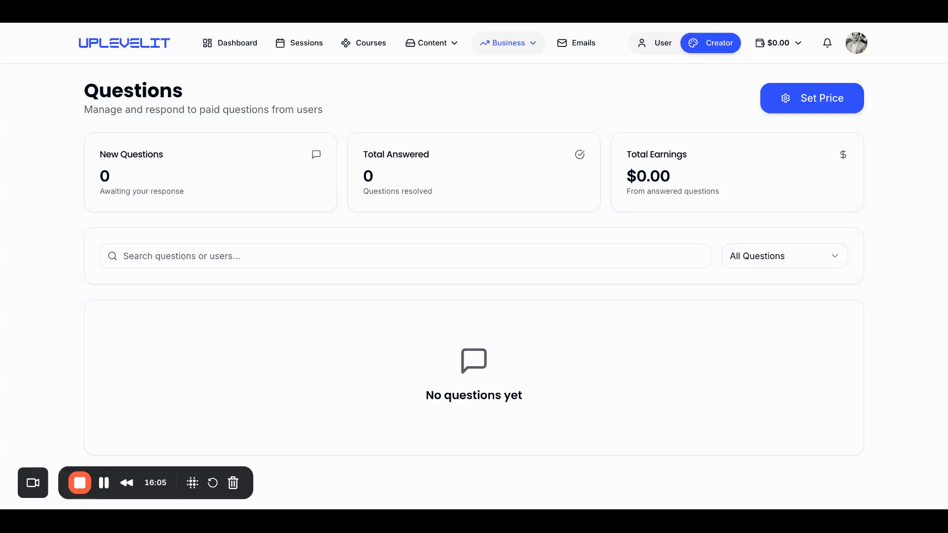
click(810, 112)
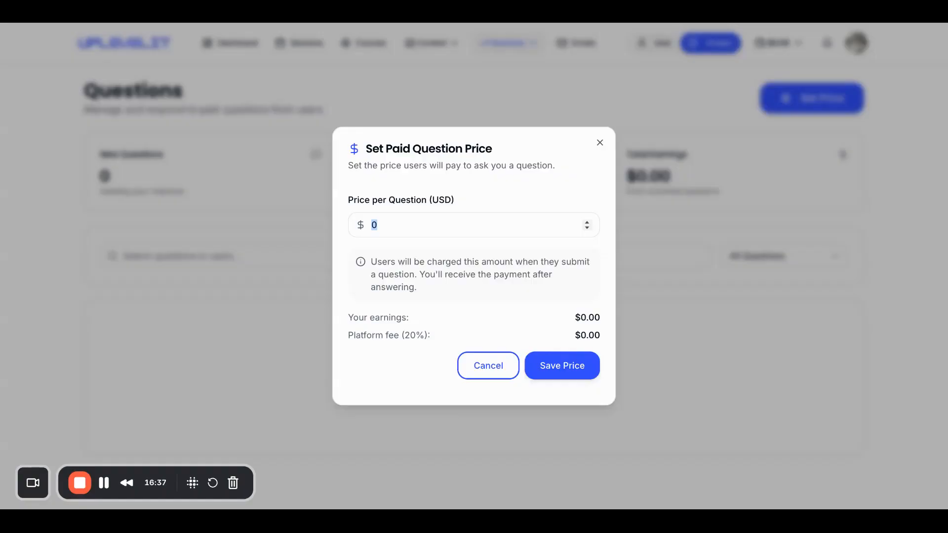
text(5)
click(576, 368)
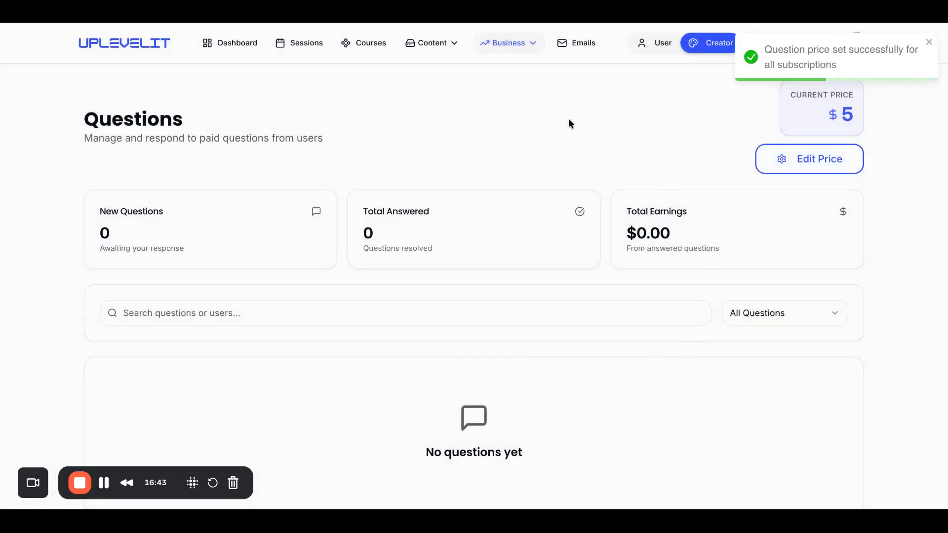
From the subscription tiers, edit the Pro tier to include paid questions with a count of 2 and update it
click(800, 161)
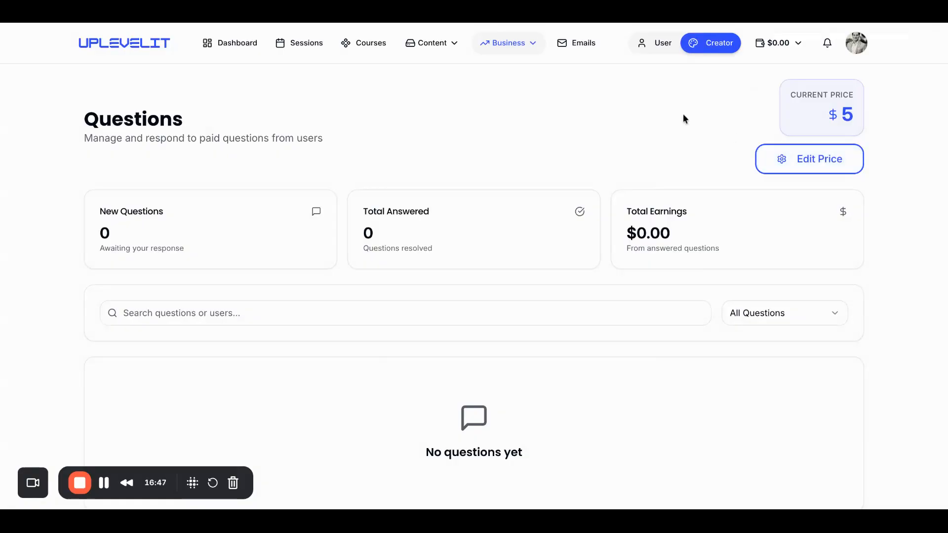
click(531, 44)
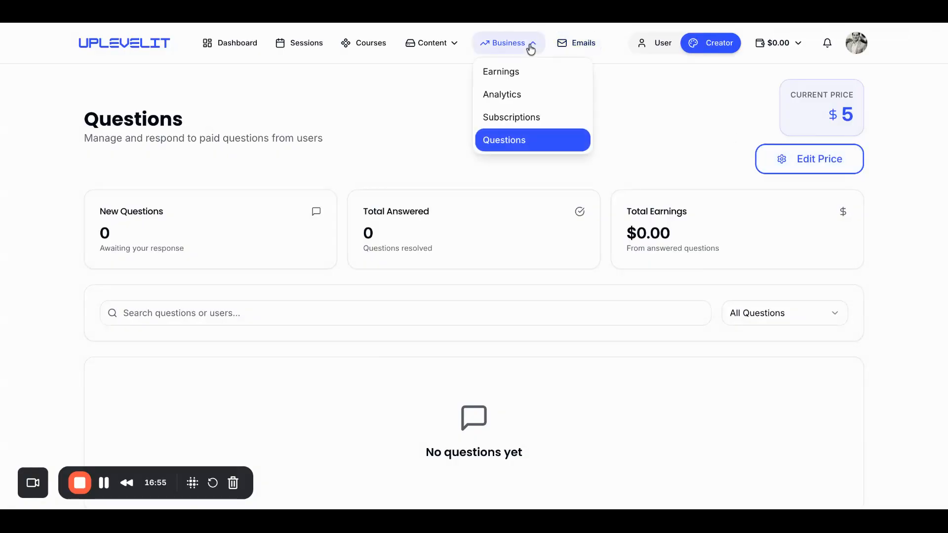
click(532, 117)
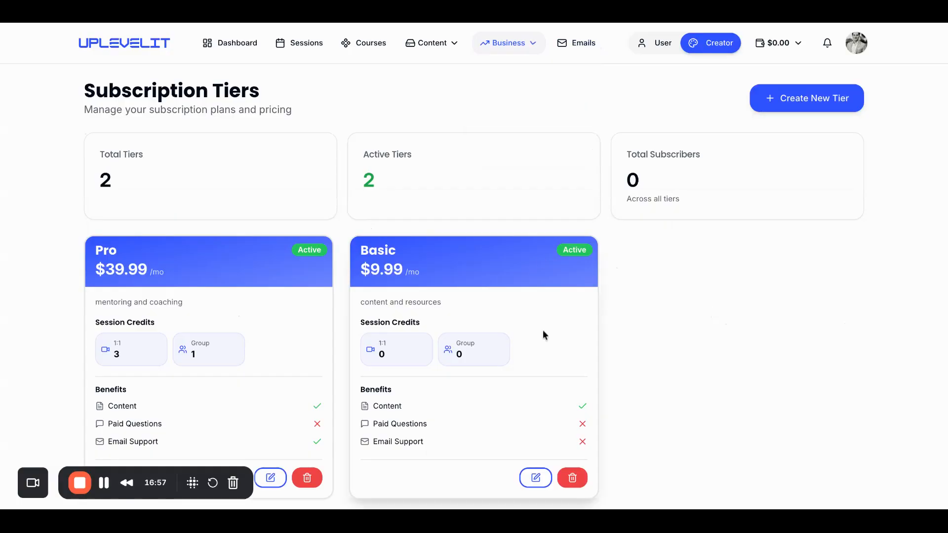
scroll(551, 448, down, 2)
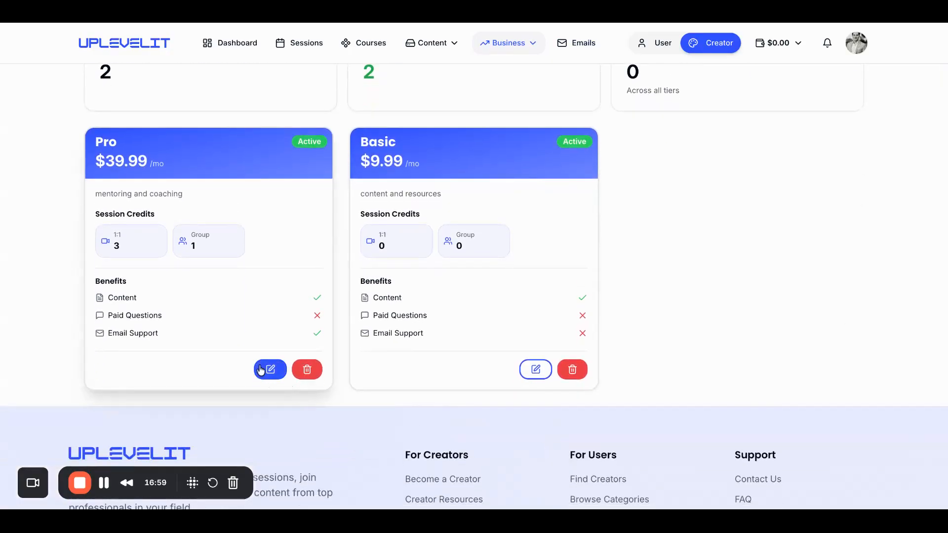
click(261, 370)
scroll(475, 390, down, 3)
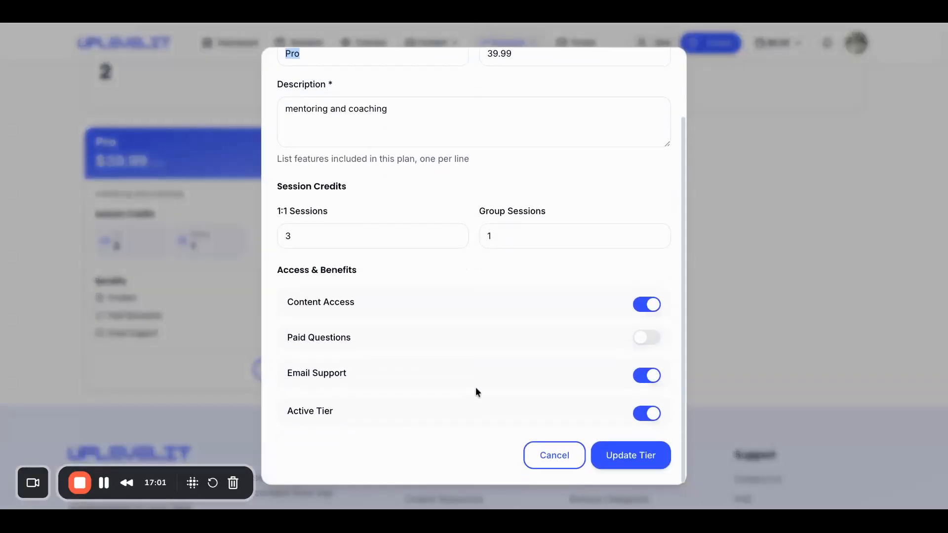
click(650, 339)
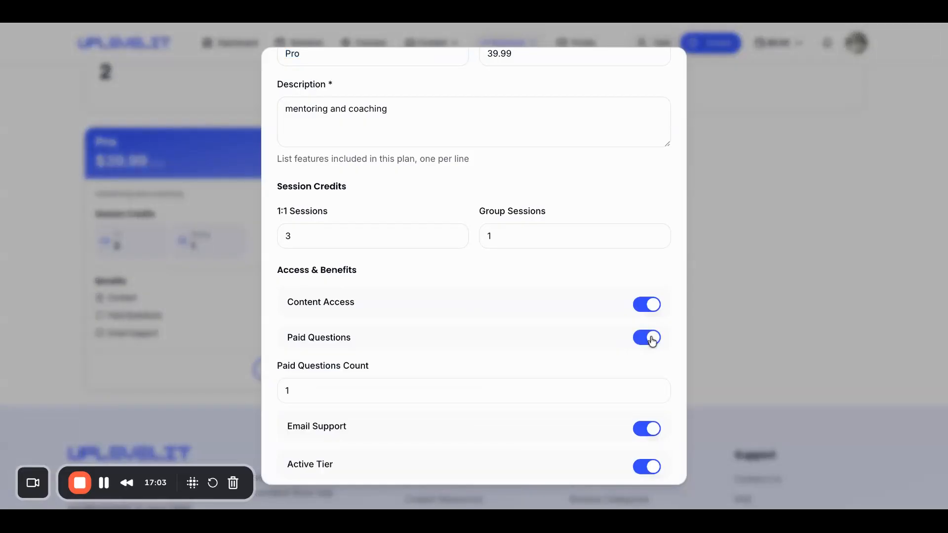
drag(288, 393, 277, 391)
text(2)
scroll(493, 306, down, 1)
click(624, 467)
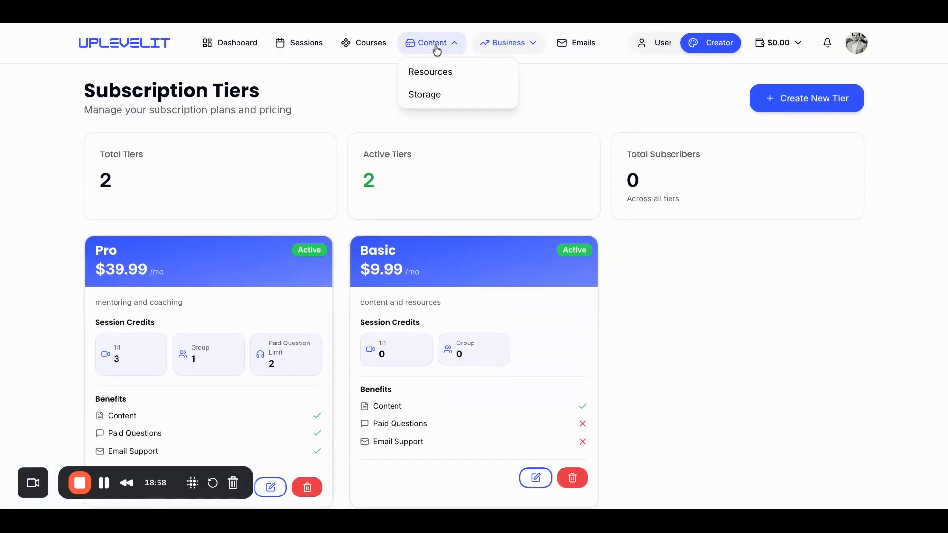
Start creating a new course from the Courses page and review the fields of its basic information form
click(501, 47)
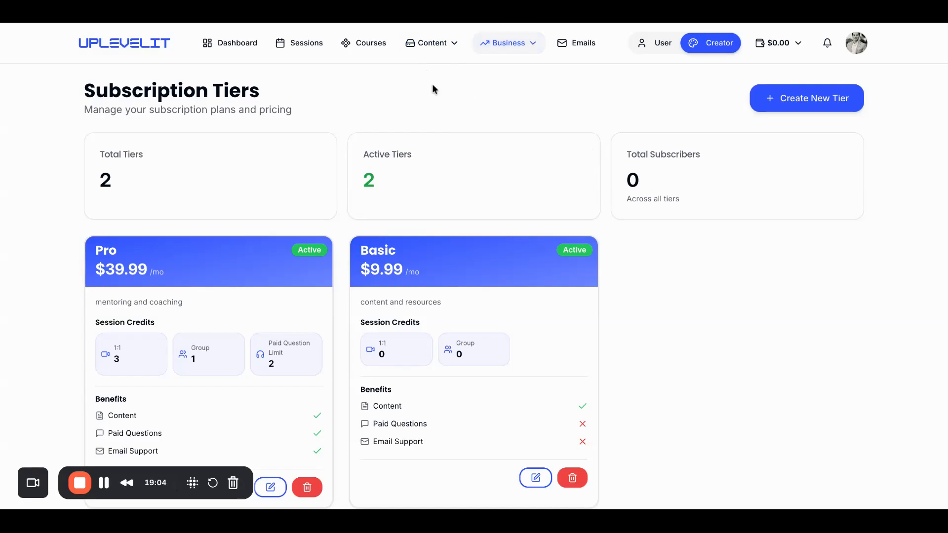
click(370, 45)
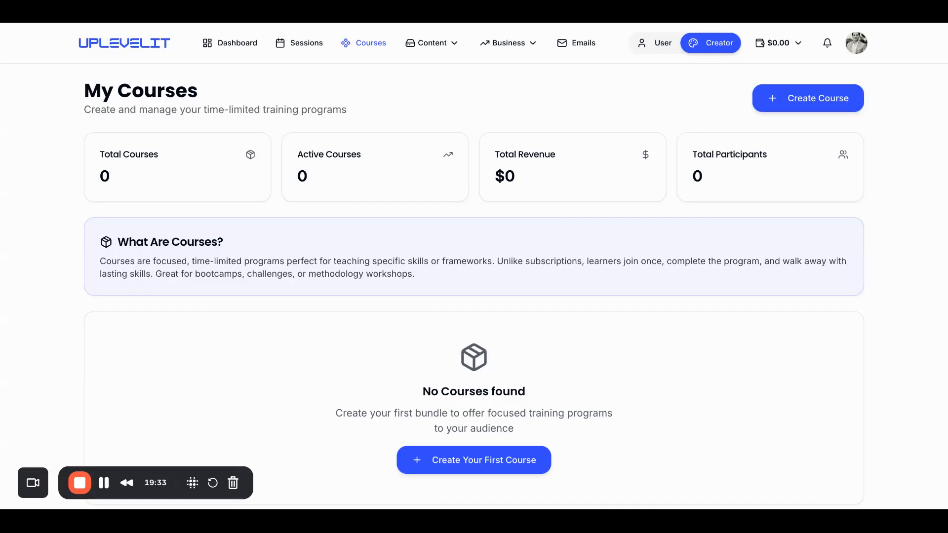
click(817, 101)
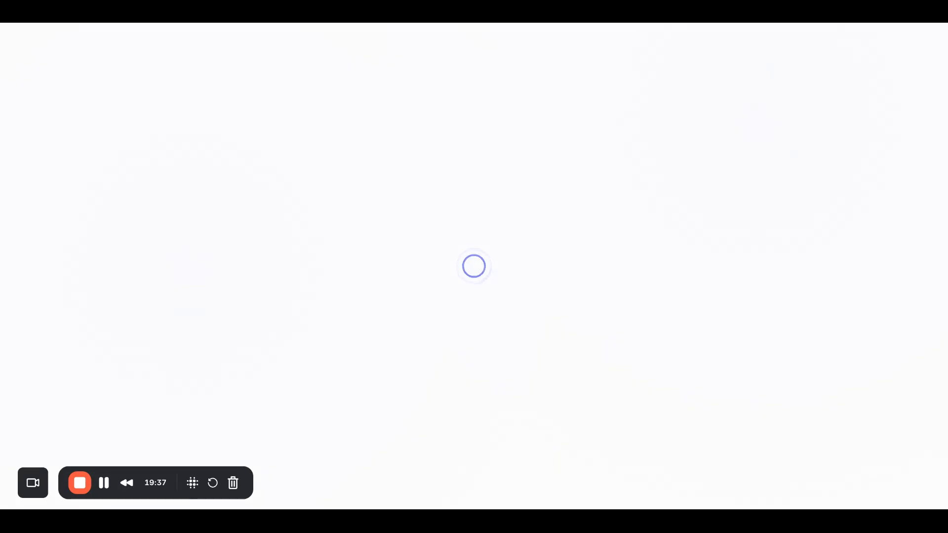
scroll(689, 341, down, 1)
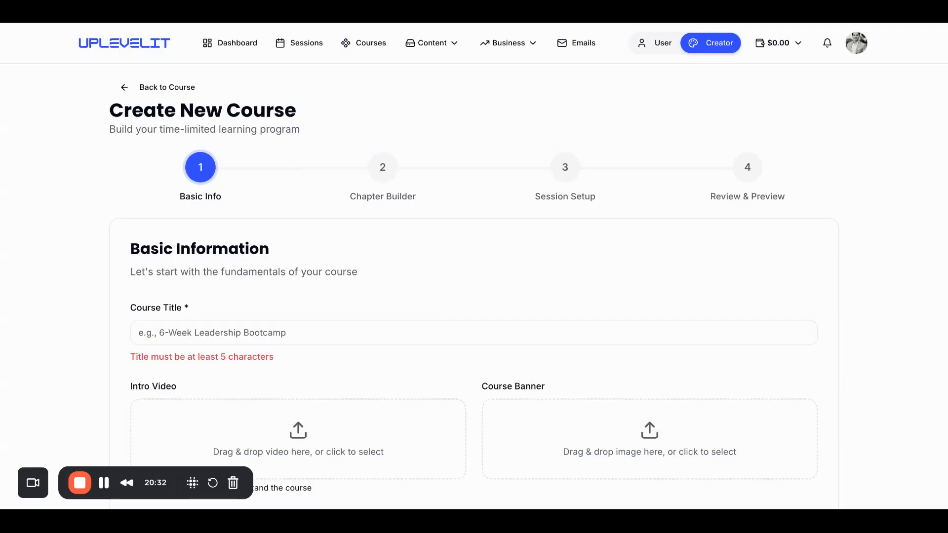
scroll(298, 296, down, 3)
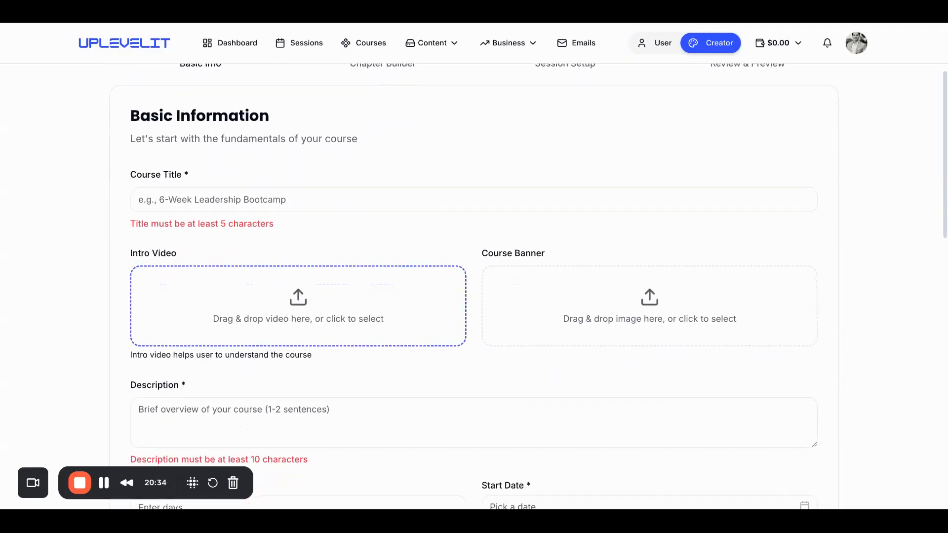
scroll(344, 303, down, 2)
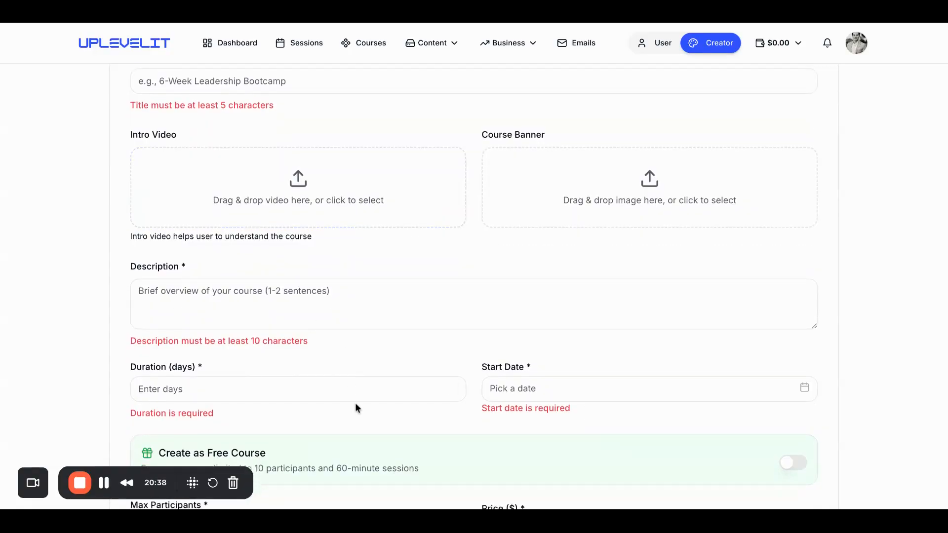
scroll(433, 415, down, 1)
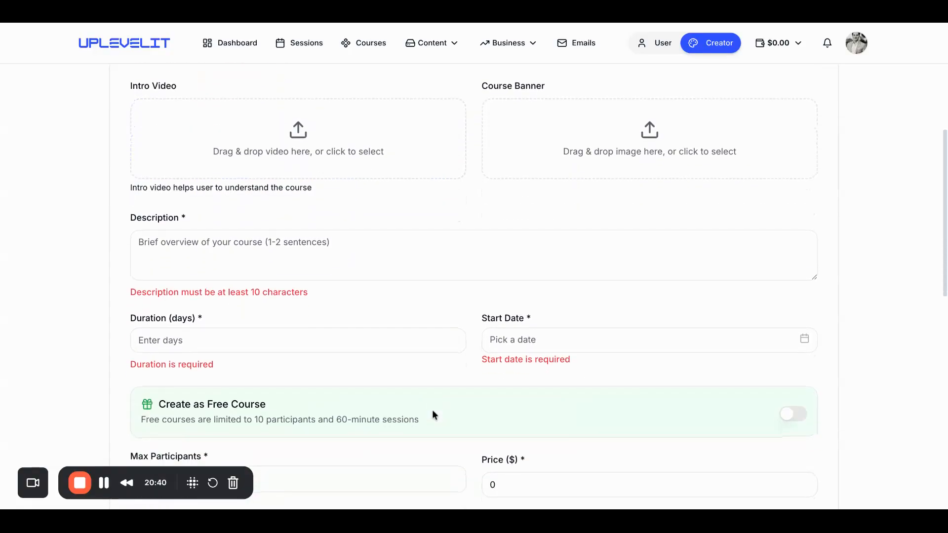
scroll(474, 286, down, 2)
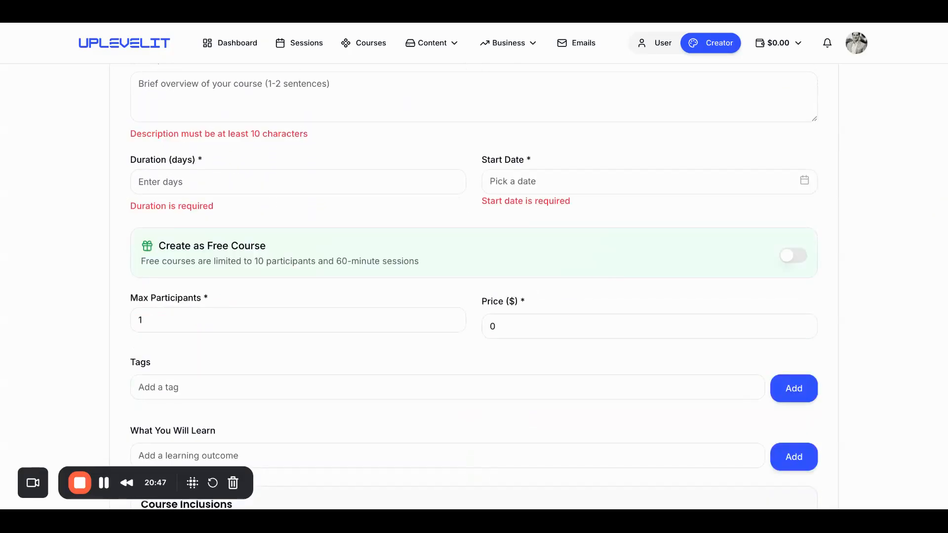
scroll(474, 287, down, 3)
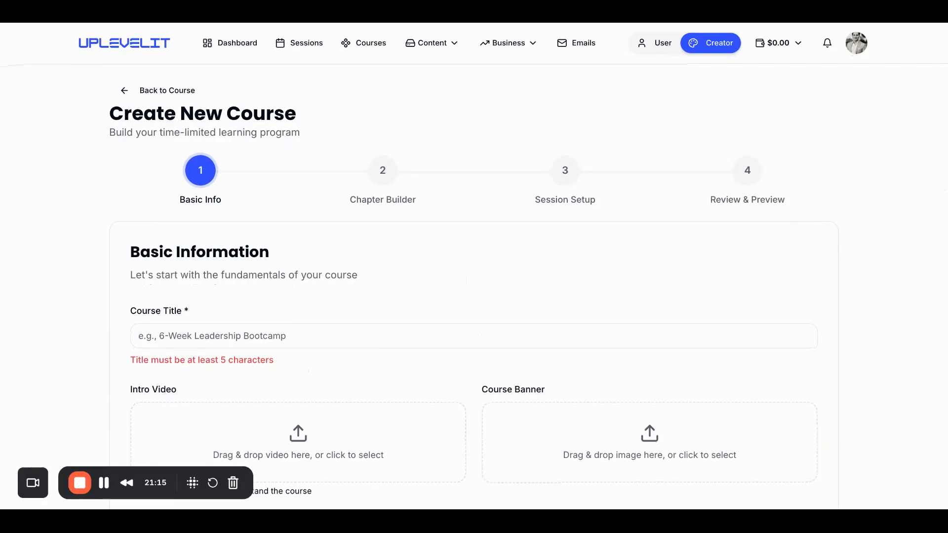
Title the course "Sales training" and enter the description "Sales training for Account Executives"
text(Sales training)
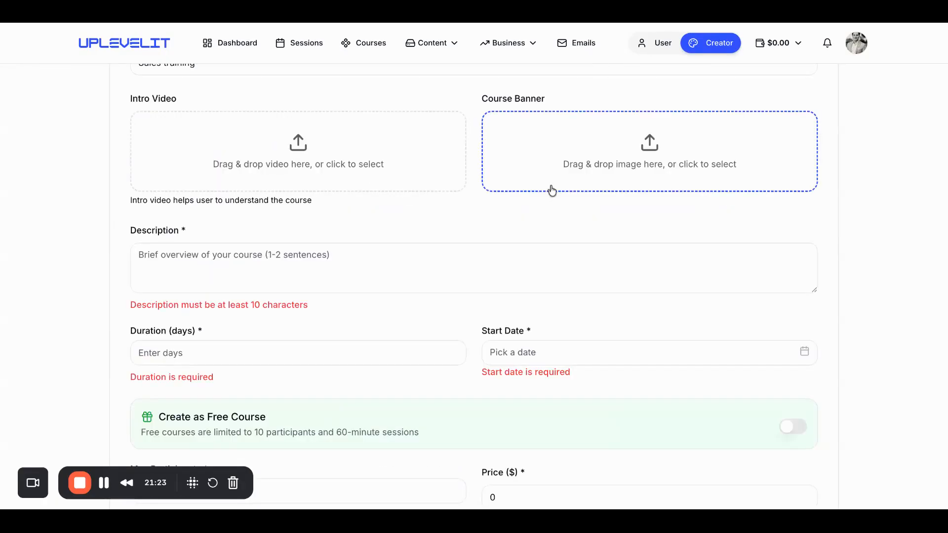
click(334, 272)
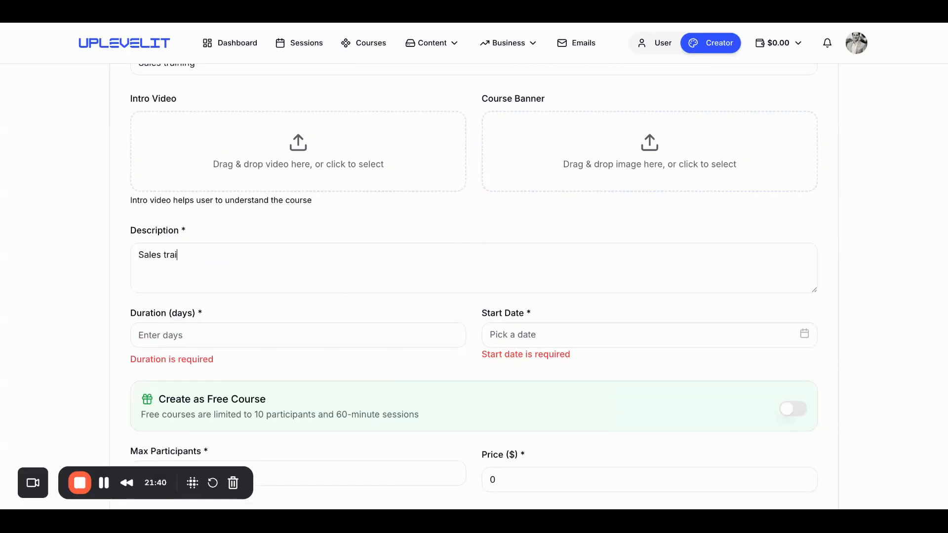
key(BackSpace)
key(BackSpace)
key(BackSpace)
key(BackSpace)
key(BackSpace)
key(BackSpace)
key(BackSpace)
key(BackSpace)
key(BackSpace)
key(BackSpace)
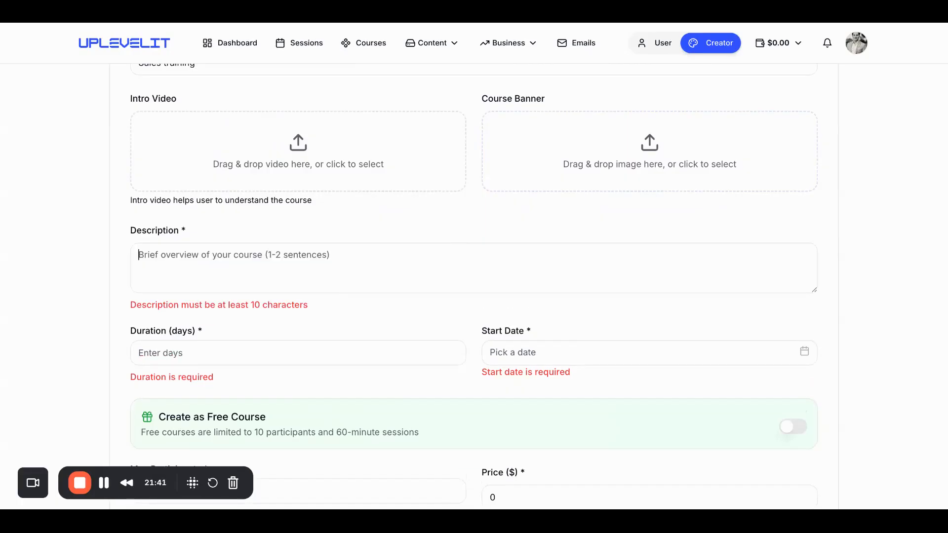
text(Sales trai)
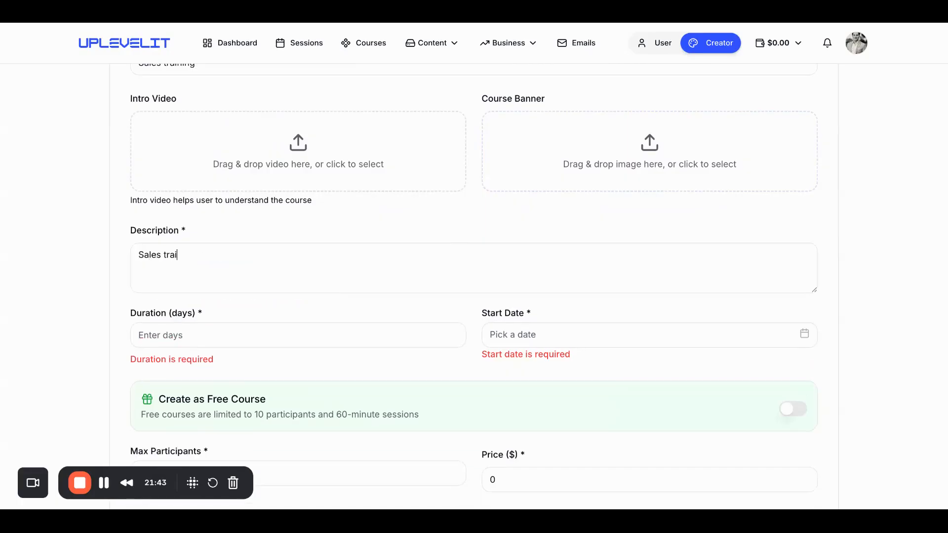
text(ning for Account Executives)
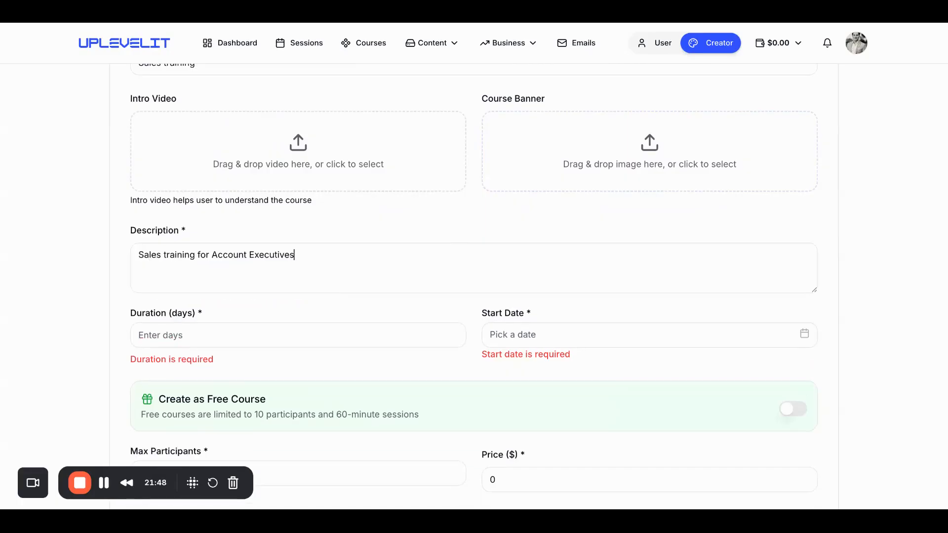
Set the course duration to 2 days and the start date to January 30th, 2026
click(319, 338)
text(2)
click(571, 340)
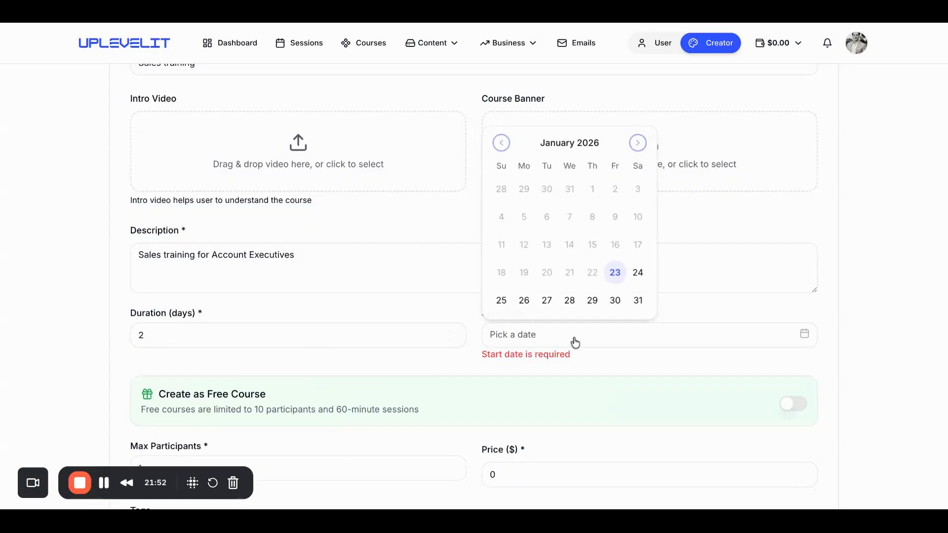
click(615, 300)
Set the course's maximum participants to 10 and its price to $89.99
scroll(611, 305, down, 4)
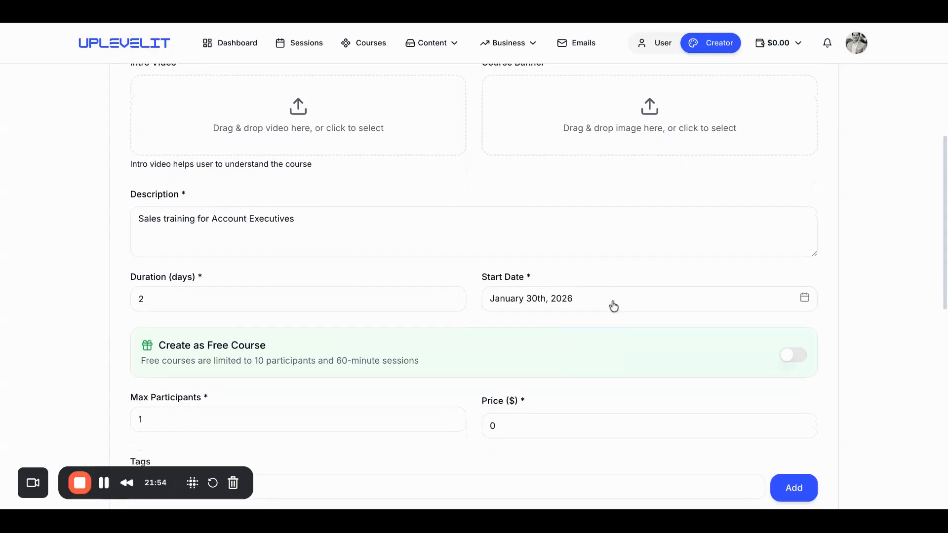
click(420, 271)
text(0)
click(528, 282)
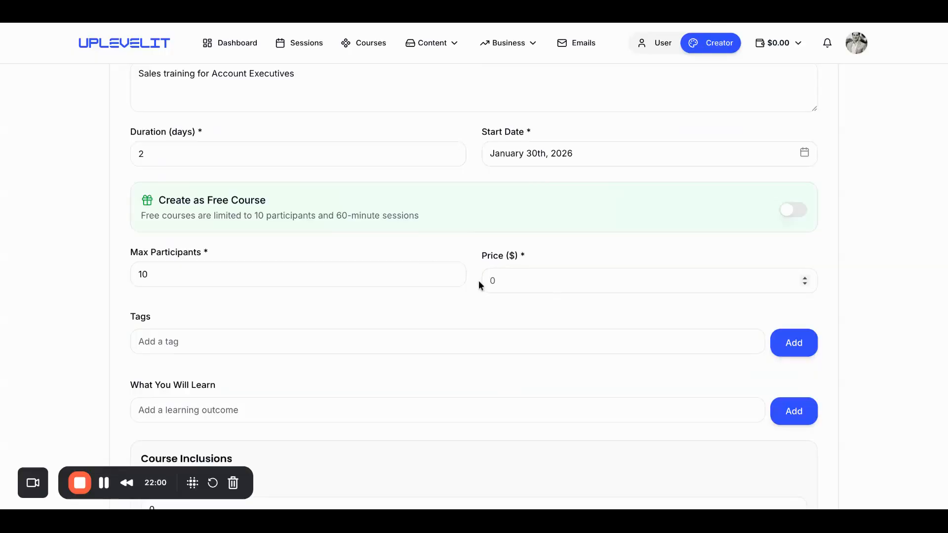
text(89.99)
Enter "Sales methodology training" as the learning outcome and set the paid questions allowed to 1
scroll(586, 291, down, 2)
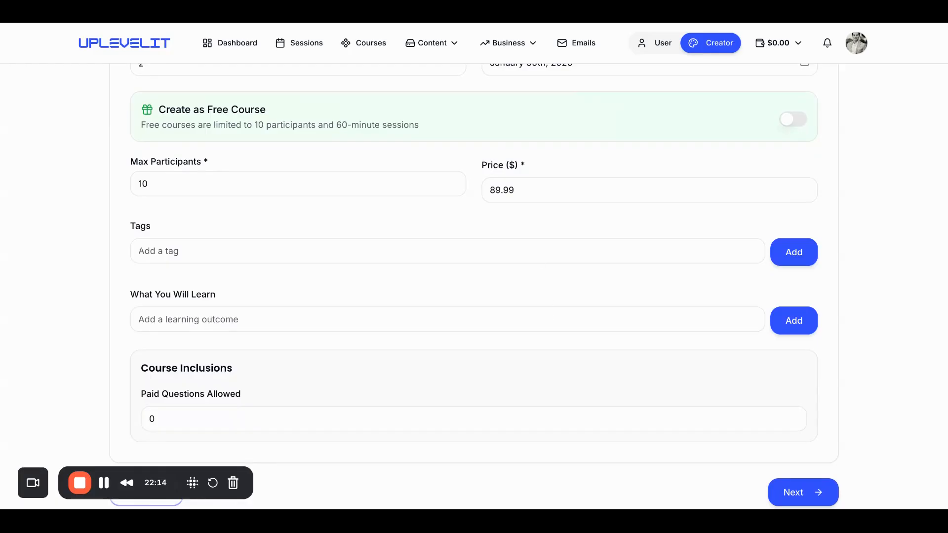
text(Sales methodology training)
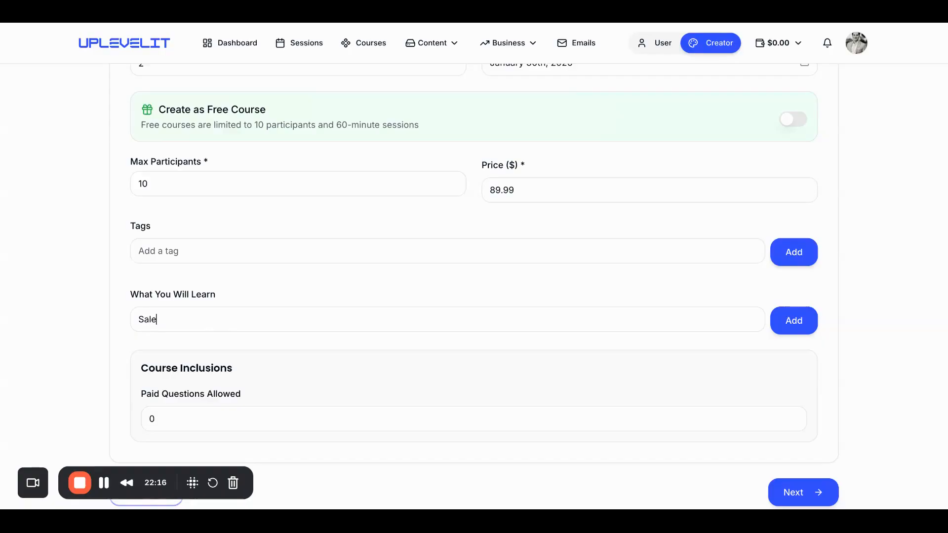
click(797, 416)
scroll(797, 418, down, 2)
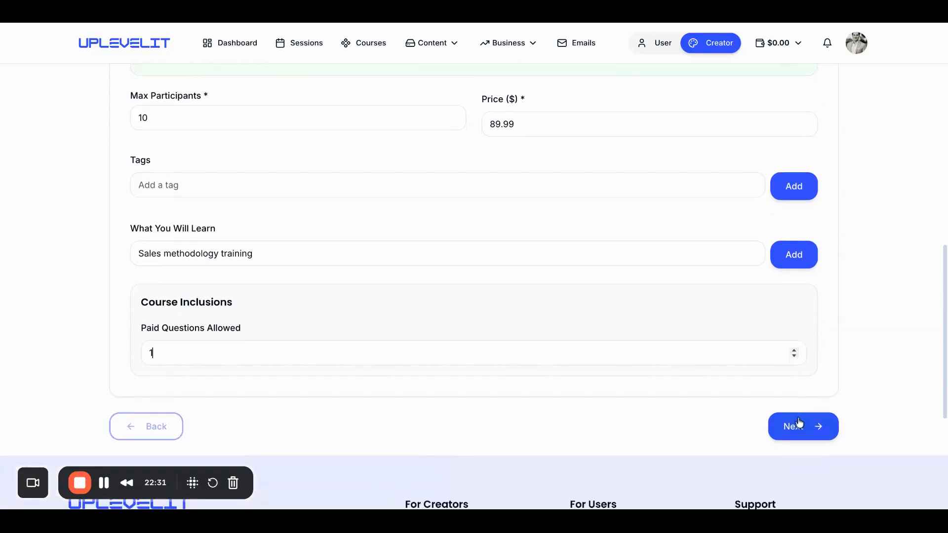
Continue to the chapter builder, add a first chapter and expand its details
click(805, 435)
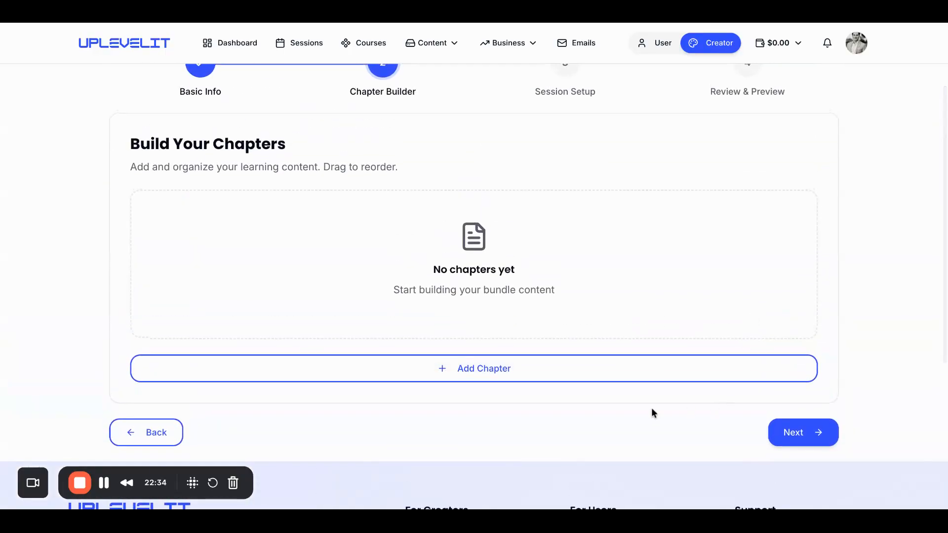
click(532, 374)
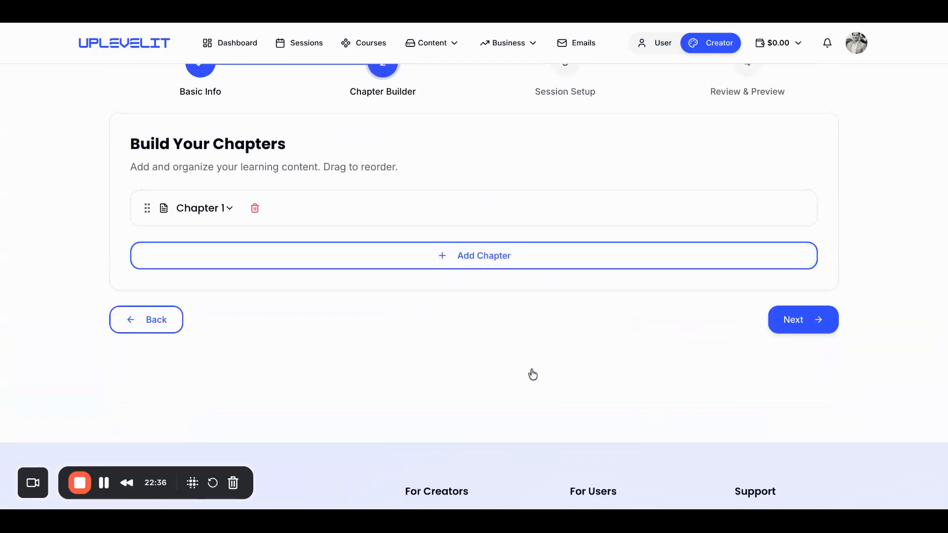
scroll(531, 374, up, 3)
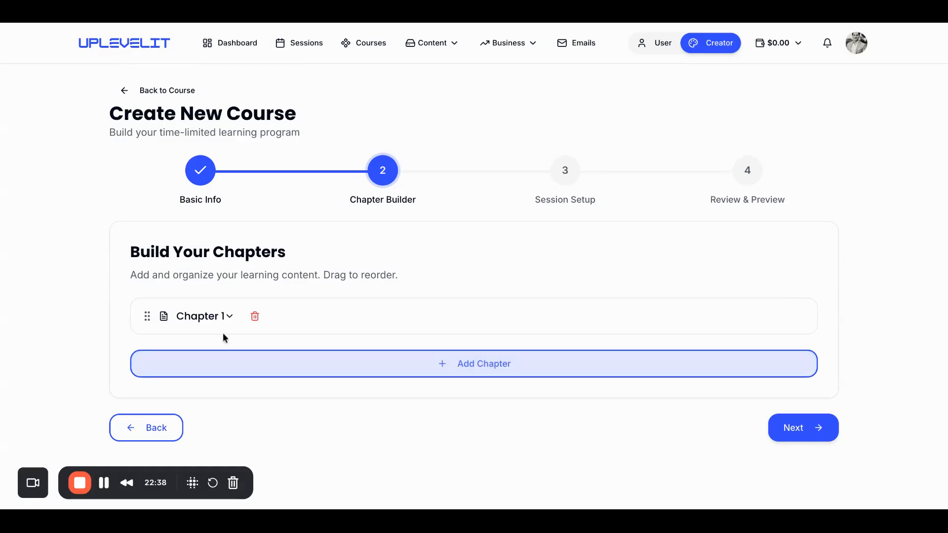
click(229, 316)
scroll(246, 375, down, 2)
Review the Sales 101 chapter's title, description, estimated duration and uploaded file
scroll(247, 375, down, 3)
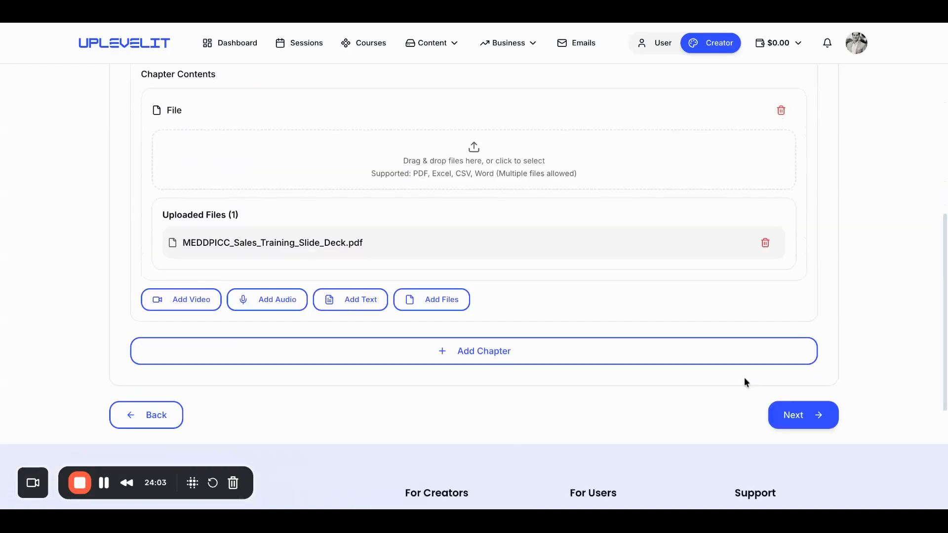
scroll(744, 377, up, 8)
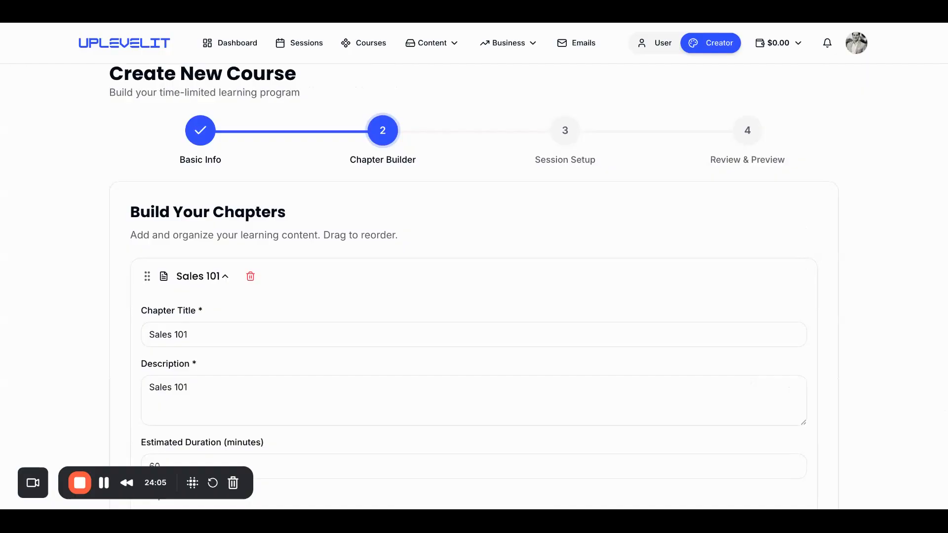
scroll(474, 277, down, 3)
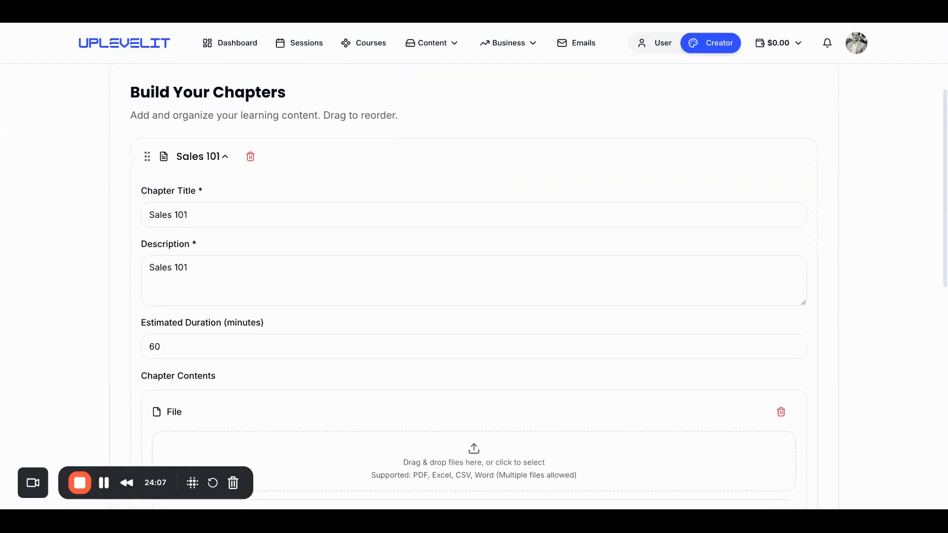
scroll(712, 375, down, 5)
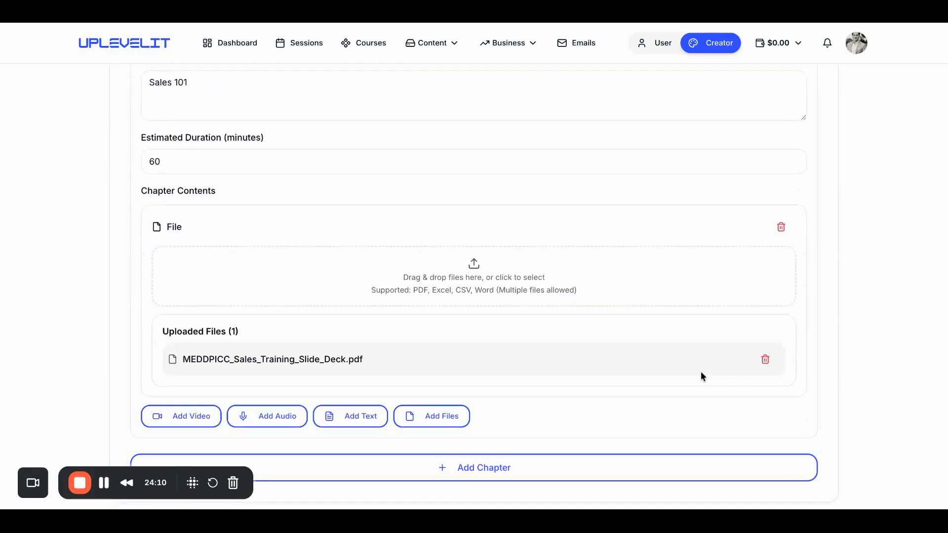
scroll(709, 429, down, 3)
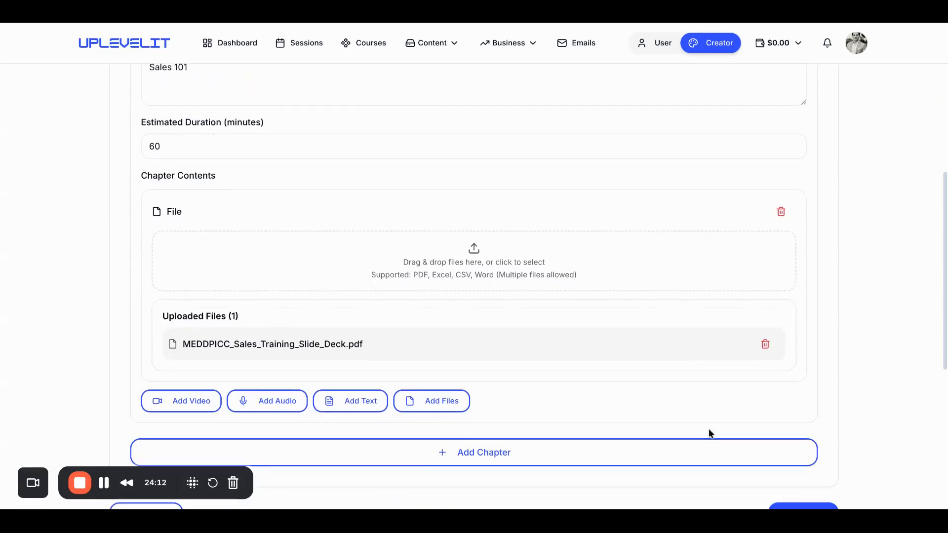
Continue to the session setup and title the new group session "Sales 101 Group lesson 1"
click(808, 419)
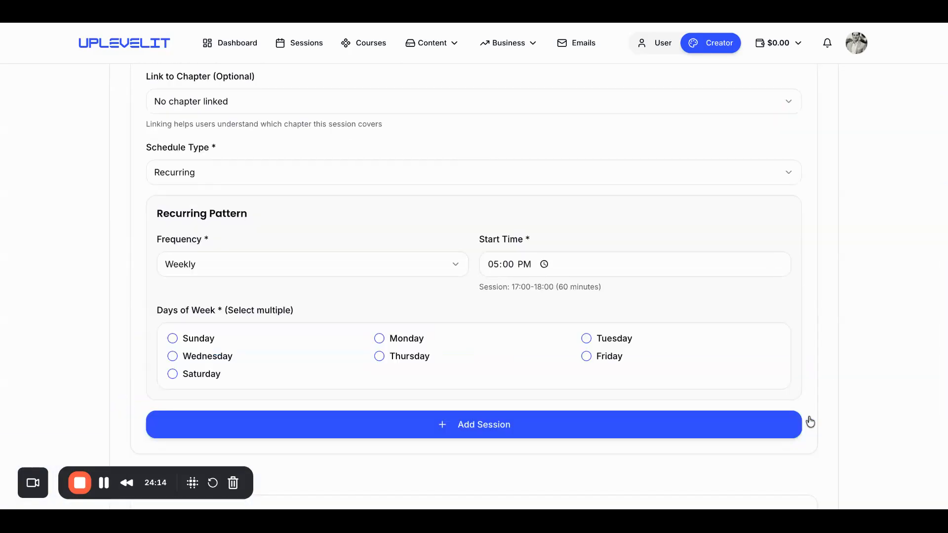
scroll(810, 422, up, 3)
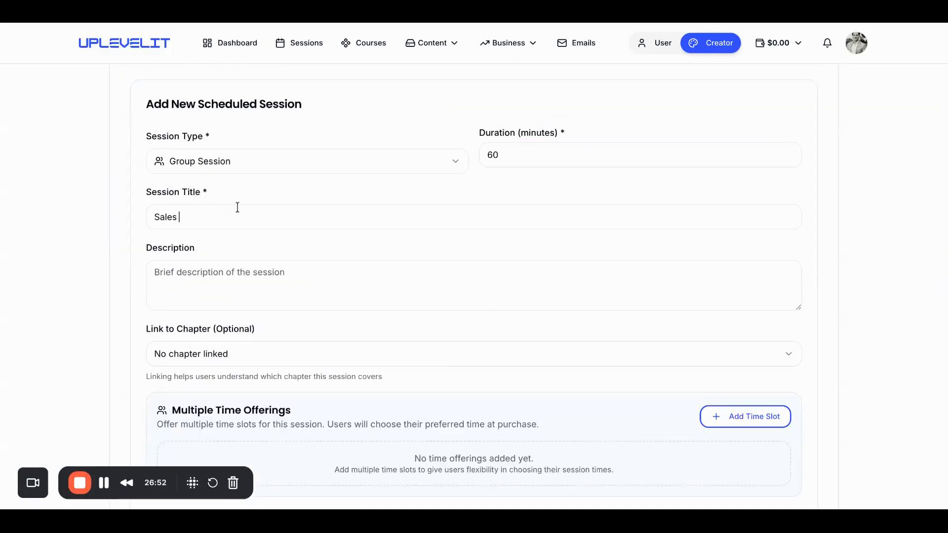
text(101 Group lesson 1)
Describe the group session as "Sales 101 training" and link it to Chapter 1: Sales 101
click(306, 271)
text(Sales 101 training)
click(363, 354)
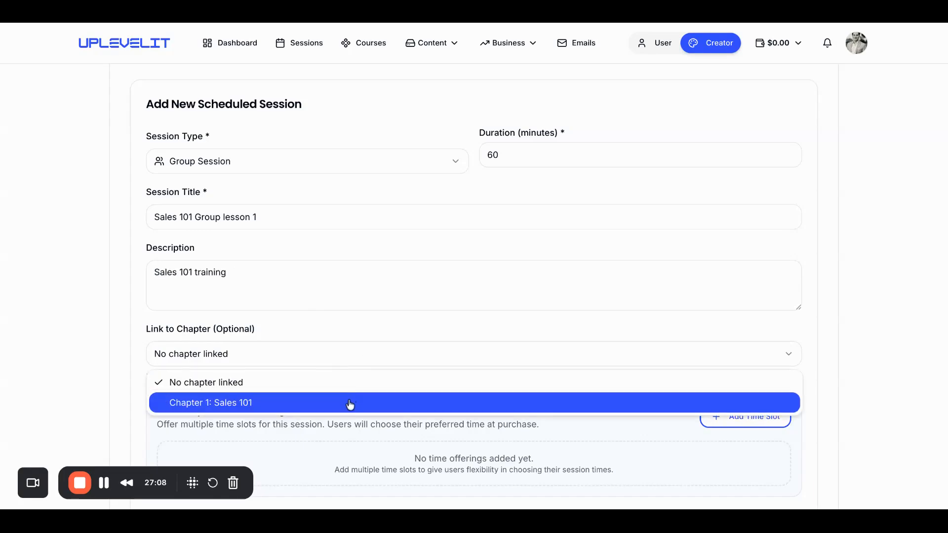
click(350, 400)
Schedule the group session as one-time on 2026-01-30 at 5:00 PM and add it to the course
scroll(347, 408, down, 1)
scroll(346, 407, down, 4)
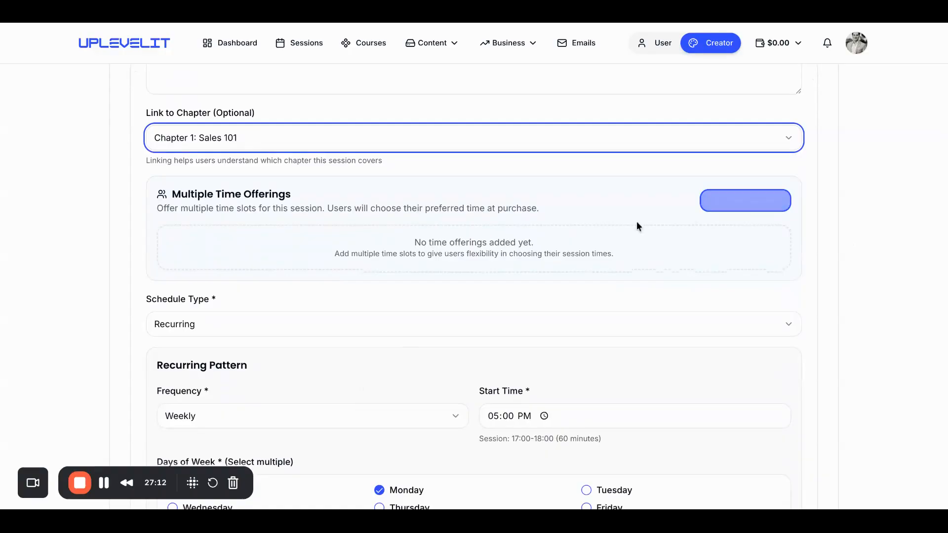
scroll(503, 245, down, 3)
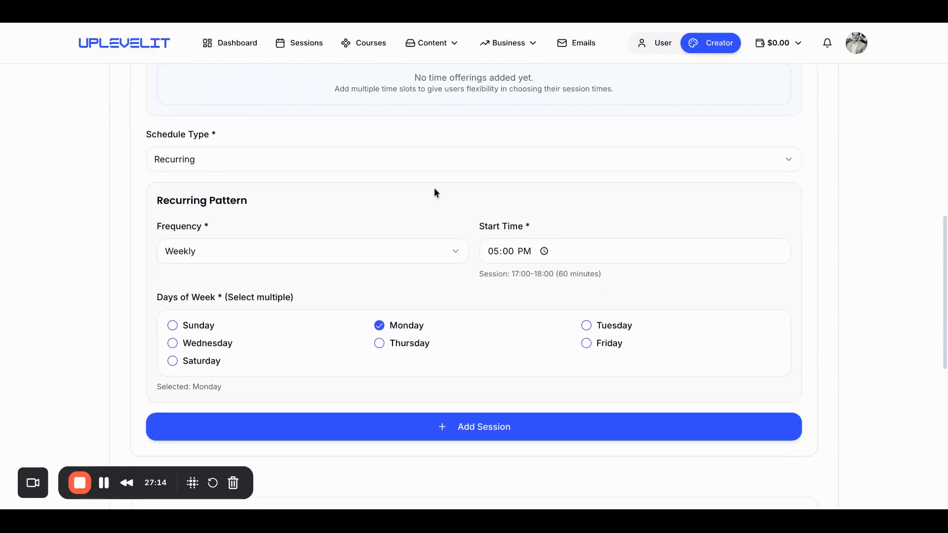
click(424, 163)
click(398, 207)
click(309, 255)
click(241, 249)
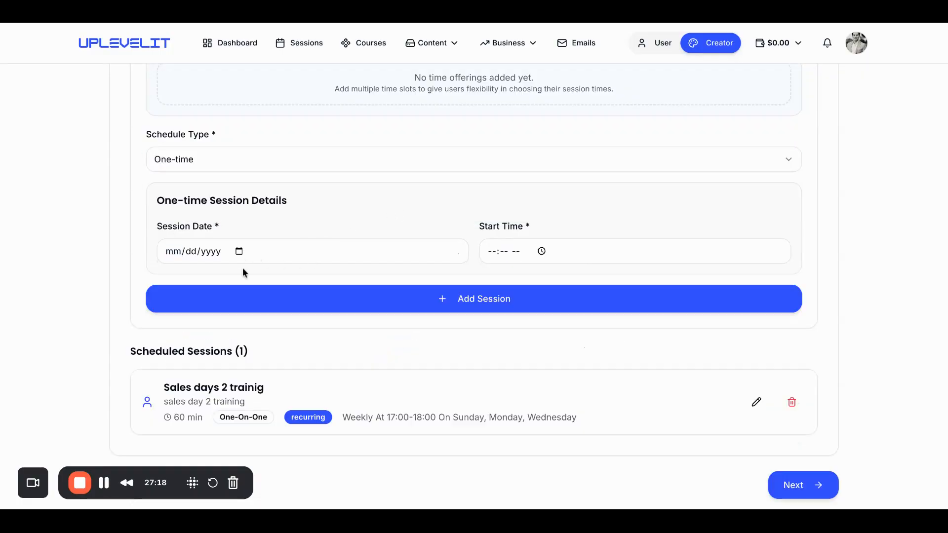
click(242, 268)
click(531, 249)
text(500p)
click(504, 319)
scroll(505, 322, down, 5)
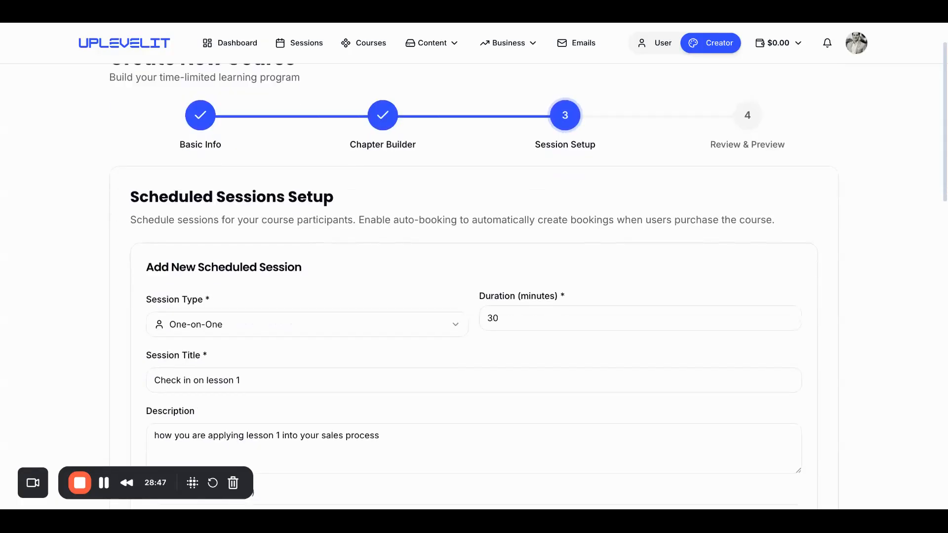
Link the one-on-one "Check in on lesson 1" session to Chapter 1: Sales 101
scroll(473, 287, down, 3)
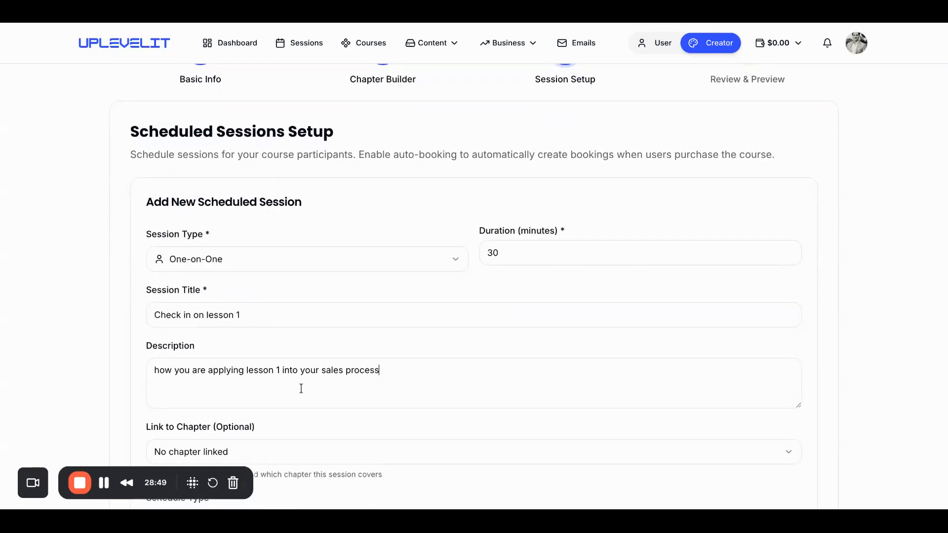
scroll(279, 405, down, 3)
click(319, 301)
click(306, 355)
scroll(308, 357, down, 2)
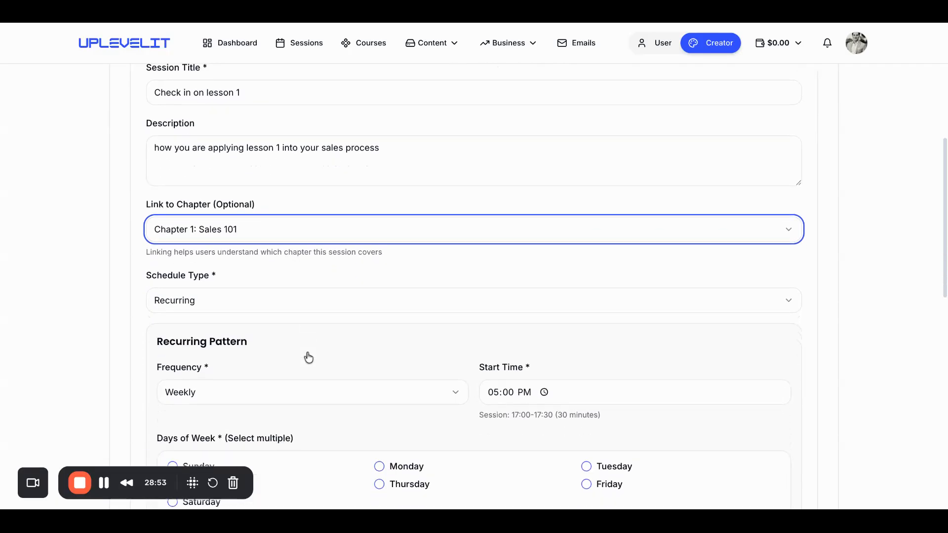
scroll(308, 357, down, 1)
click(320, 260)
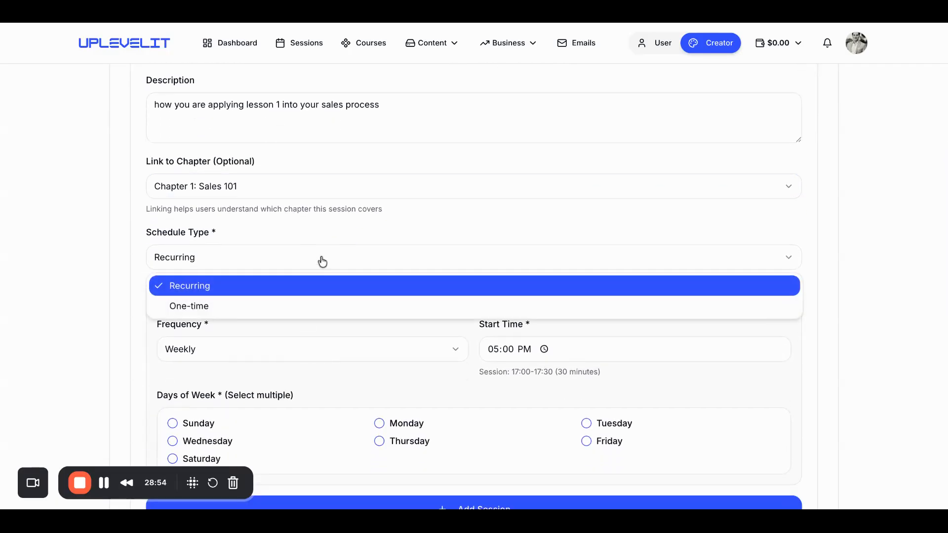
click(310, 312)
scroll(310, 313, down, 3)
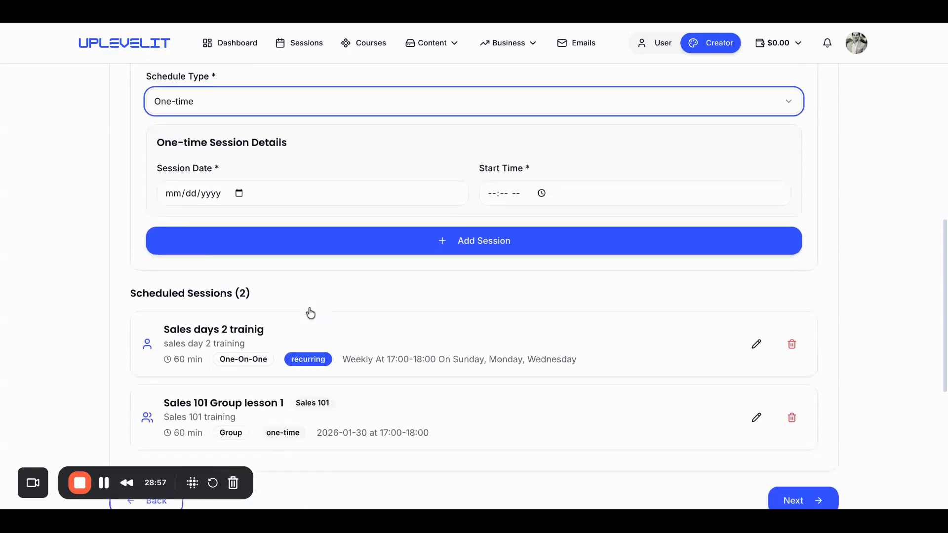
scroll(354, 237, up, 3)
click(350, 177)
click(341, 207)
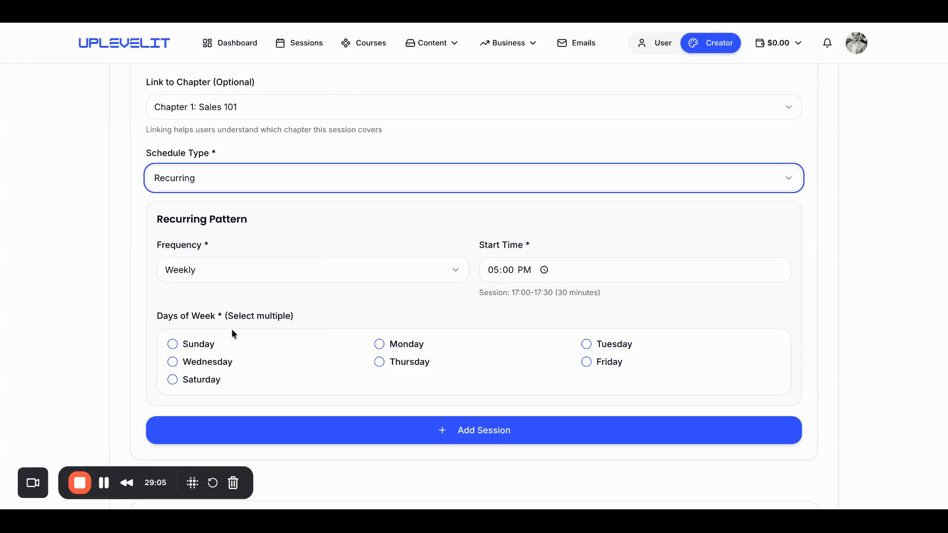
Set the check-in session's weekly recurrence to Wednesday, Thursday and Friday
click(170, 364)
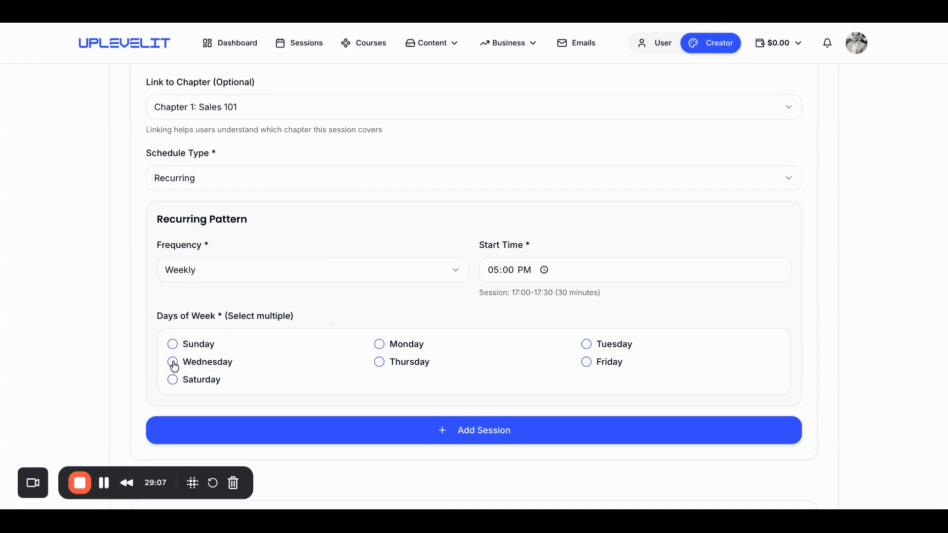
click(380, 365)
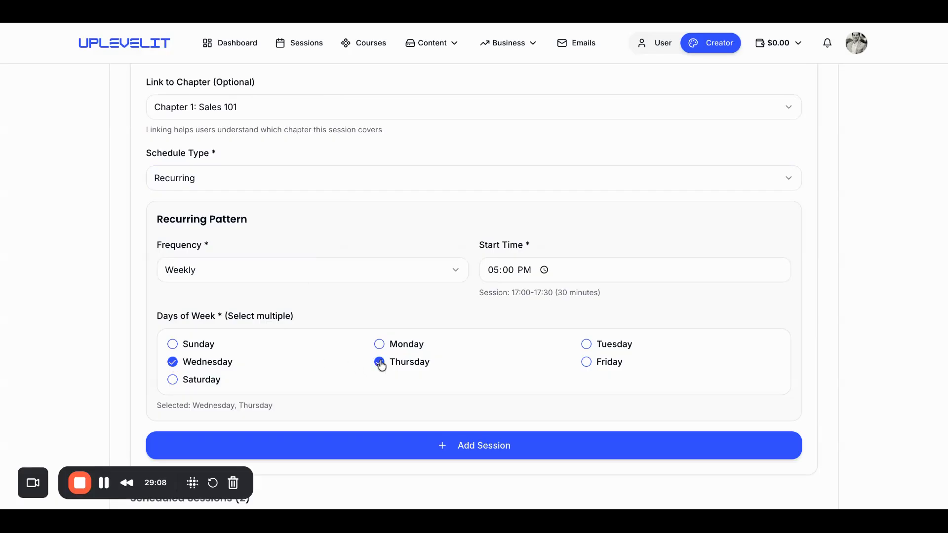
click(588, 367)
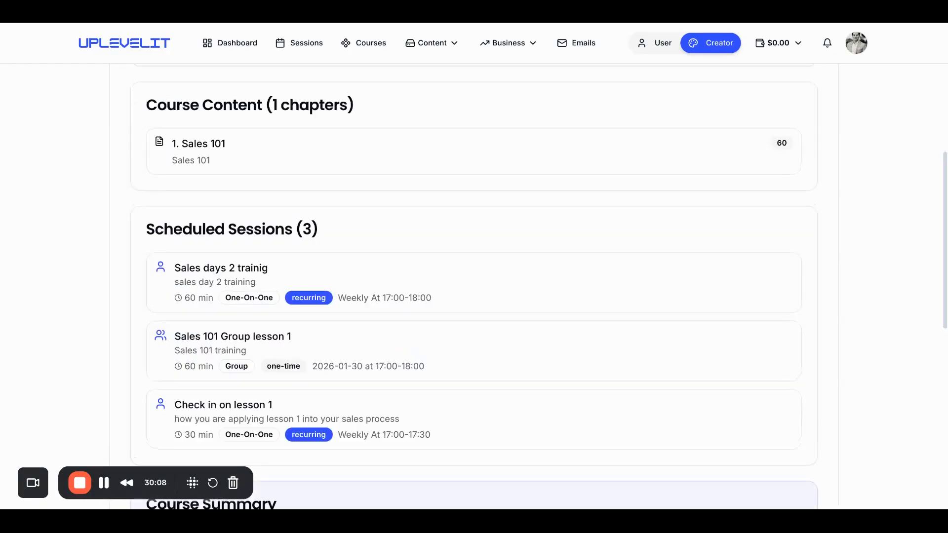
Review the course preview with its chapters, scheduled sessions and summary, and publish the course
scroll(474, 287, down, 1)
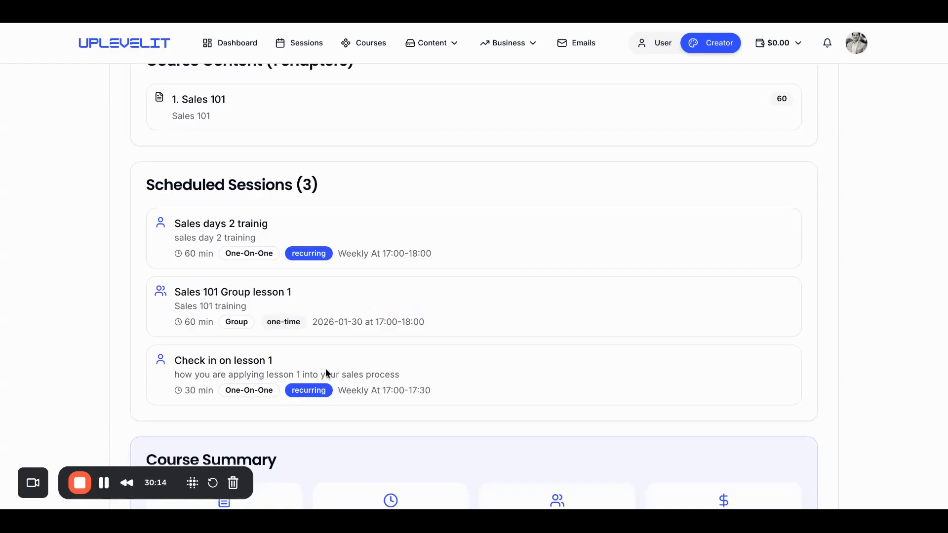
scroll(524, 388, up, 5)
scroll(524, 388, up, 3)
scroll(524, 388, down, 14)
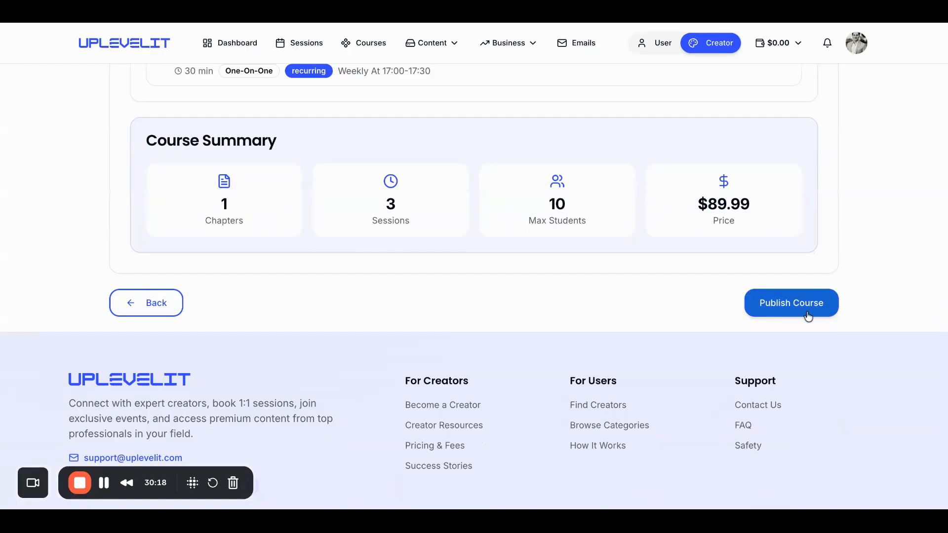
click(807, 316)
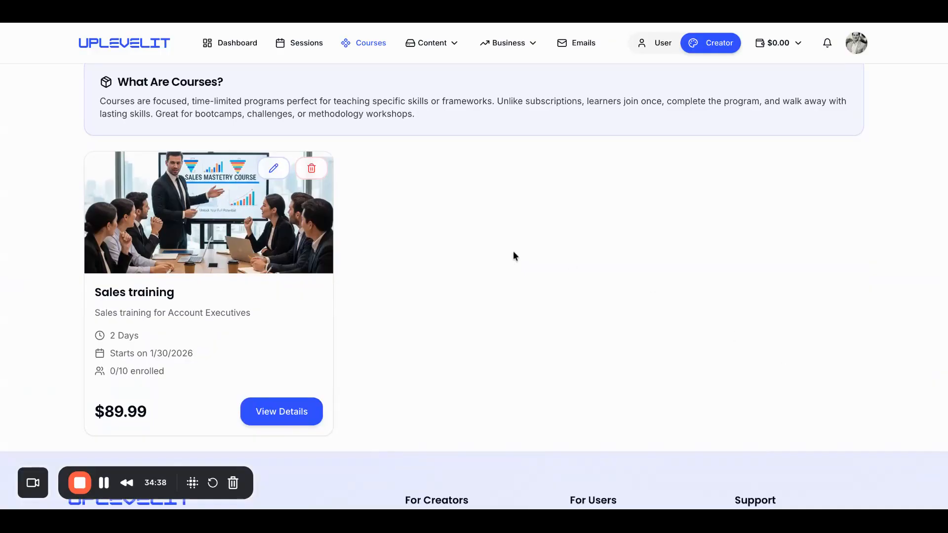
scroll(514, 257, up, 4)
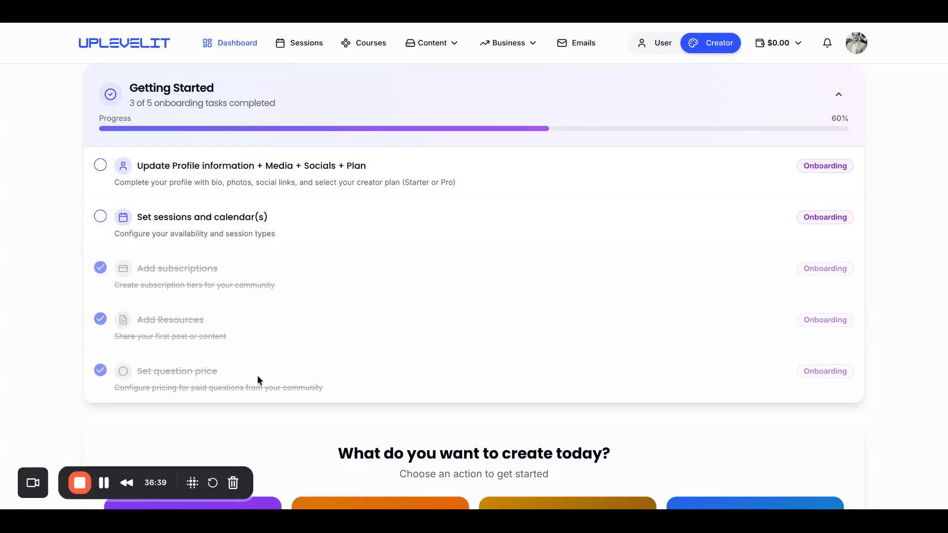
scroll(256, 375, down, 5)
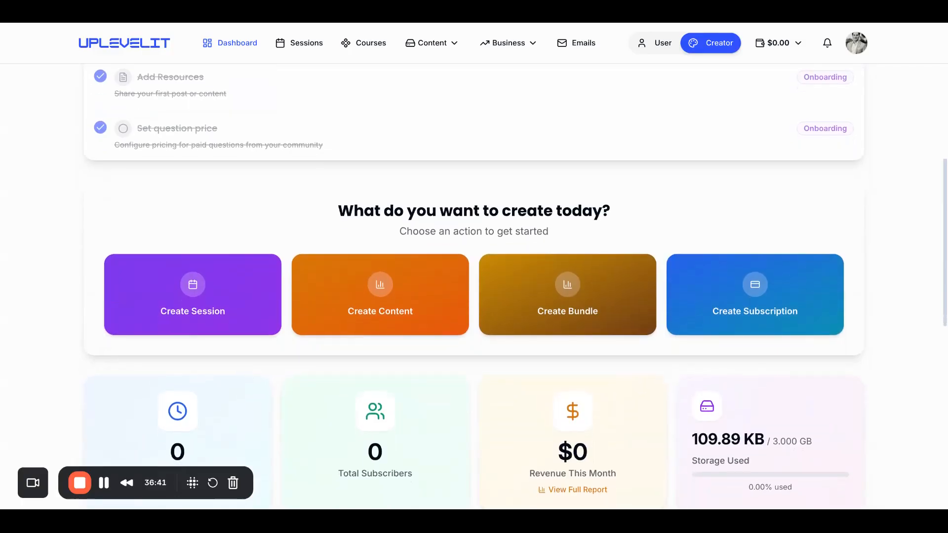